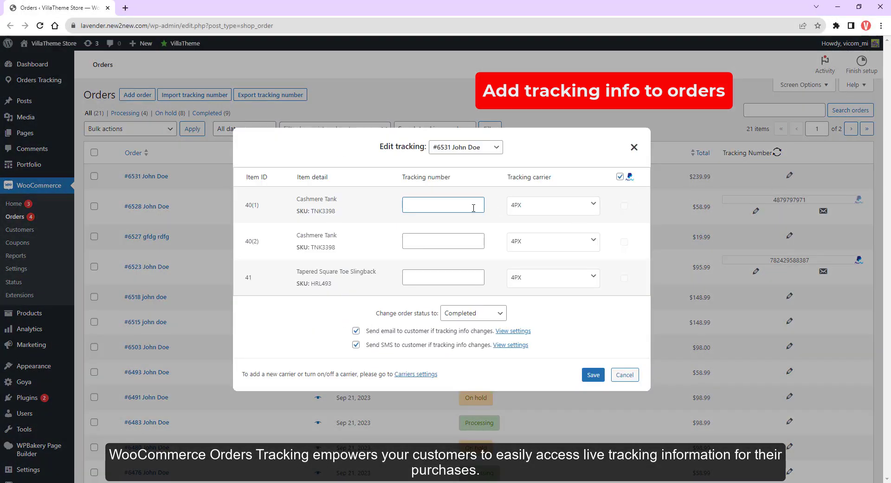
# Step: Open the newest order's details and bring up tracking editing for the first Cashmere Tank unit
pyautogui.click(634, 148)
pyautogui.click(148, 177)
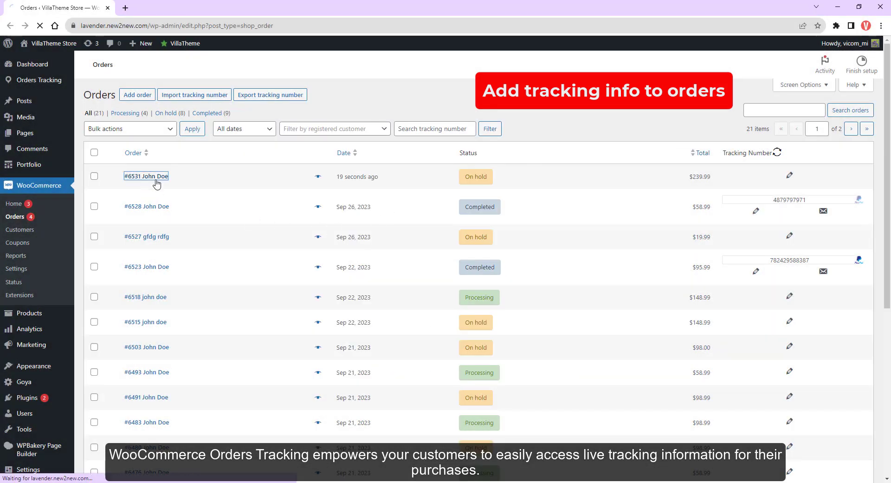
pyautogui.scroll(-2, 449, 287)
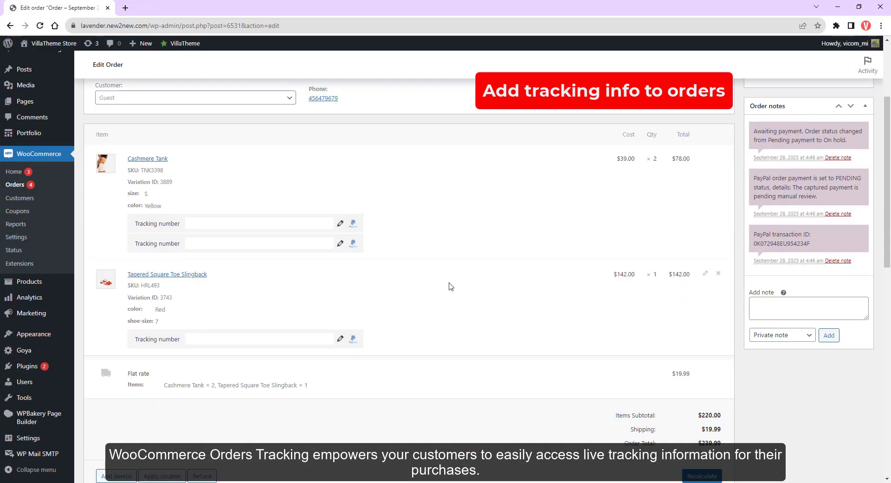
pyautogui.click(341, 224)
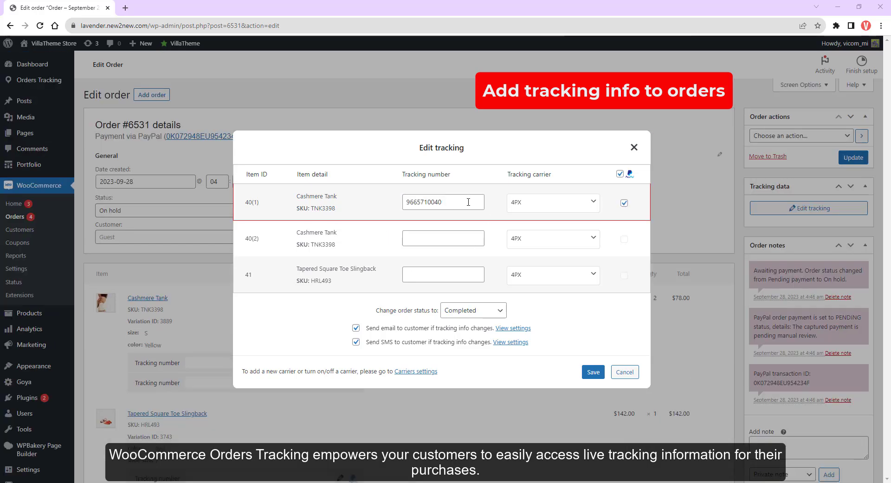
pyautogui.click(552, 202)
pyautogui.write('dhl')
pyautogui.click(534, 307)
pyautogui.click(444, 239)
pyautogui.write('4PX3000699452477CN')
# Step: Give the Tapered Square Toe Slingback tracking number 1Z443766YW99248031 with carrier UPS and save the tracking information
pyautogui.click(443, 274)
pyautogui.write('1Z443766YW99248031')
pyautogui.click(539, 275)
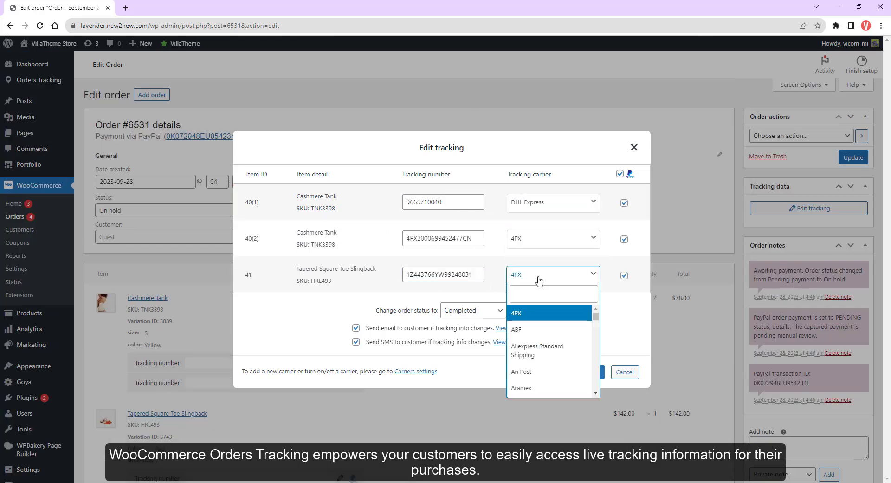
pyautogui.write('ups')
pyautogui.press('Return')
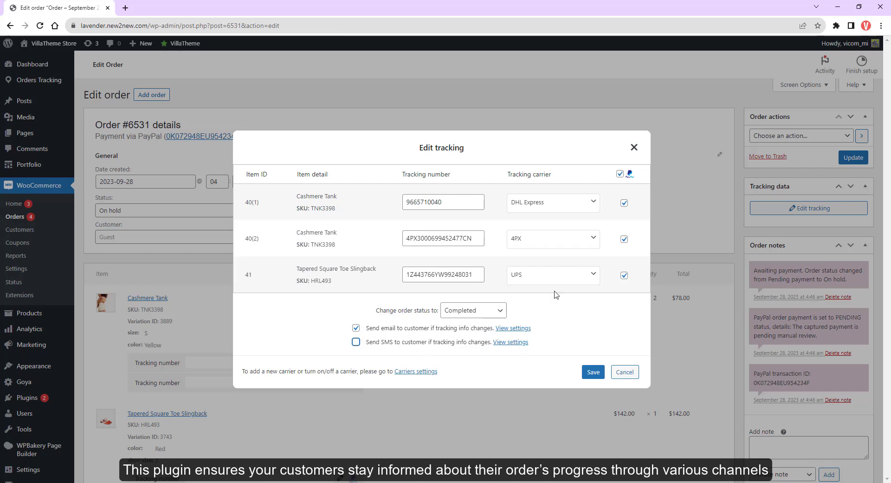
pyautogui.click(593, 372)
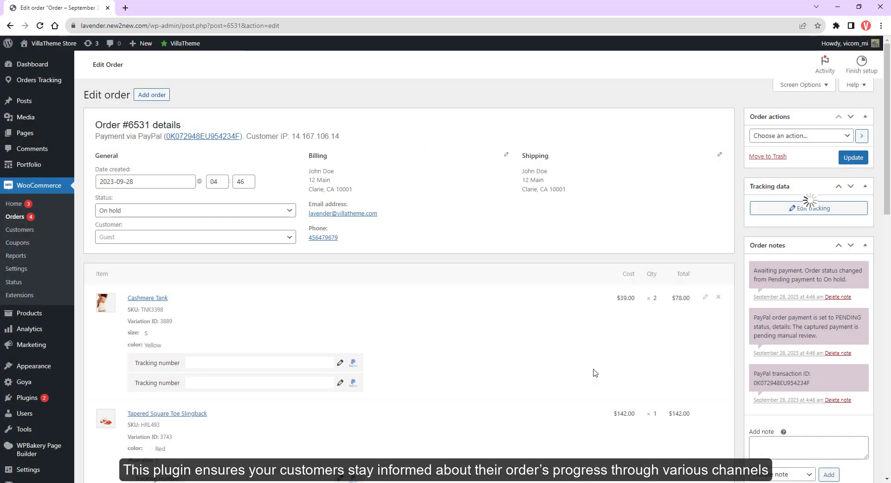
# Step: Review the order's item tracking and the order completion email sent to the customer
pyautogui.scroll(-3, 594, 370)
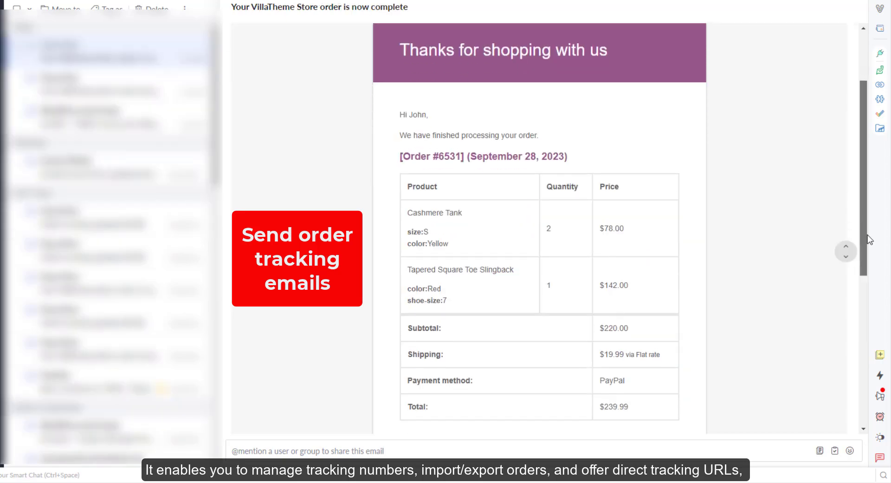
pyautogui.scroll(-5, 861, 320)
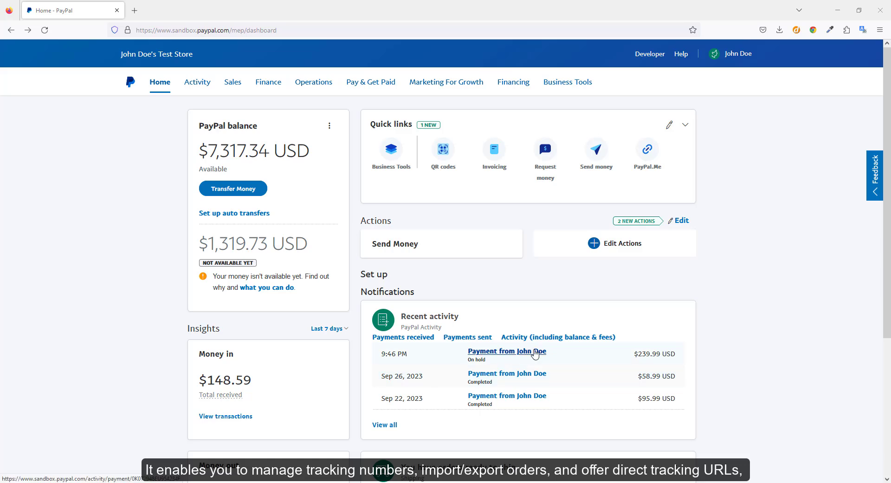
# Step: Open the most recent payment of $239.99 USD in PayPal and examine its tracking information and order details
pyautogui.click(536, 354)
pyautogui.scroll(-5, 890, 176)
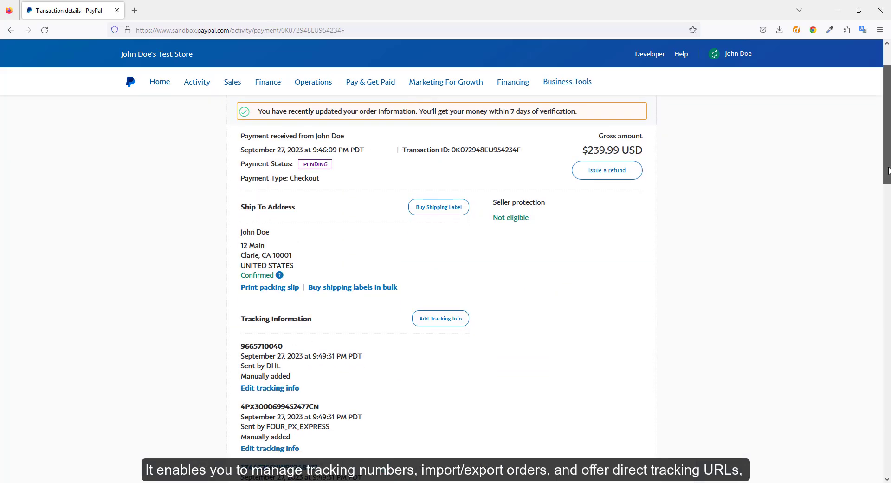
pyautogui.moveTo(889, 177); pyautogui.dragTo(889, 216)
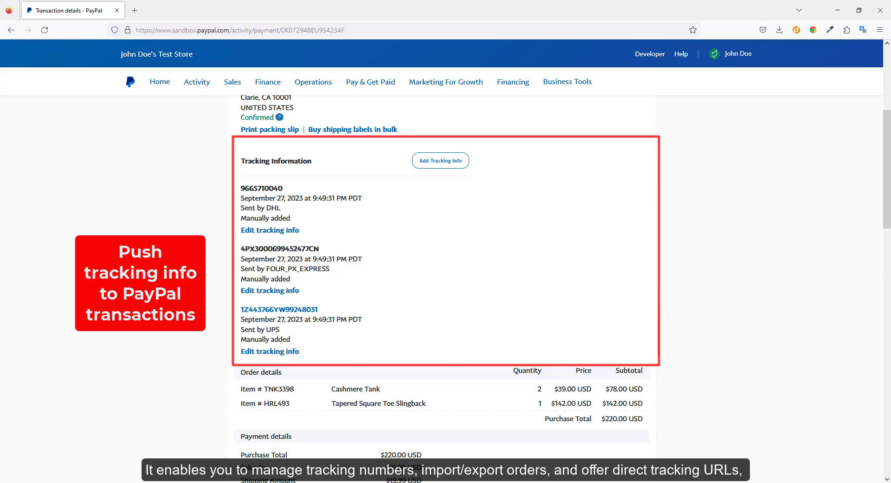
pyautogui.scroll(-3, 287, 274)
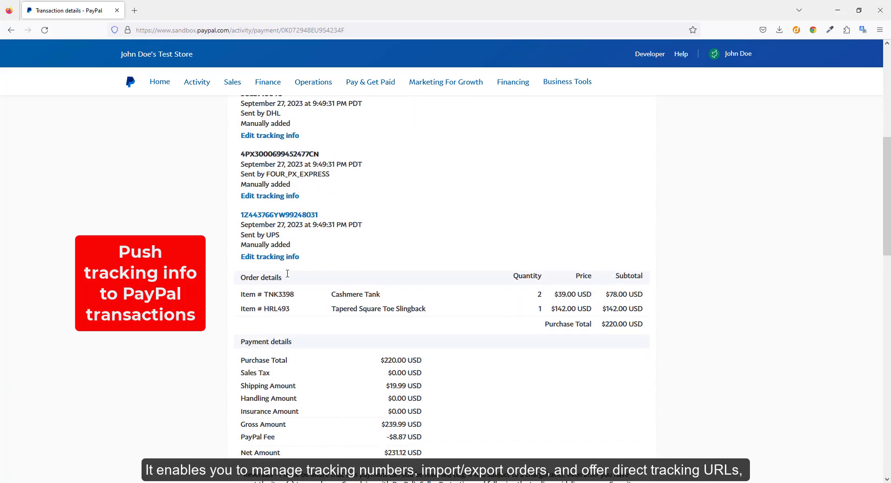
pyautogui.scroll(3, 185, 293)
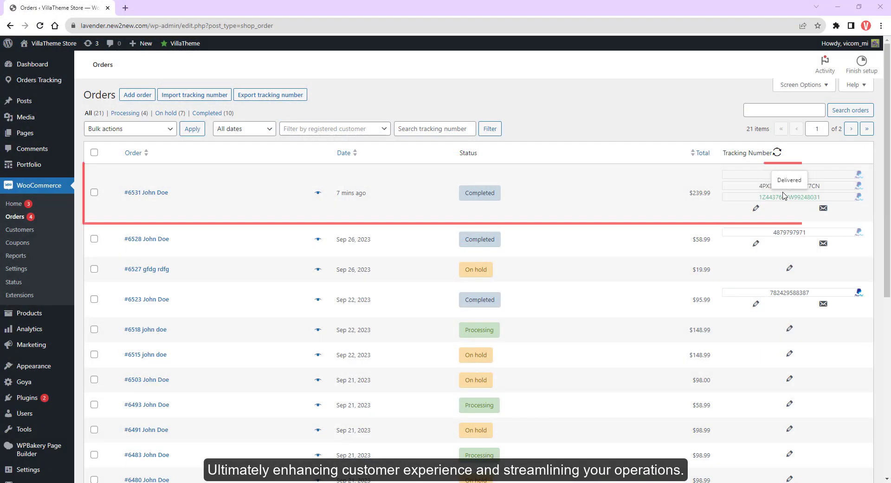
# Step: Open the UPS tracking number of the newest order in the WooCommerce orders list
pyautogui.click(762, 198)
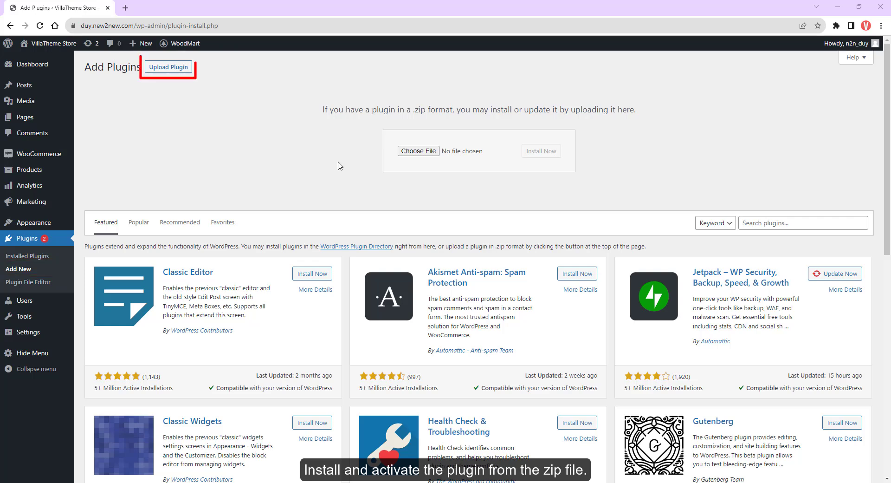
# Step: Upload woocommerce-orders-tracking.zip from Downloads, then install and activate the plugin
pyautogui.click(410, 153)
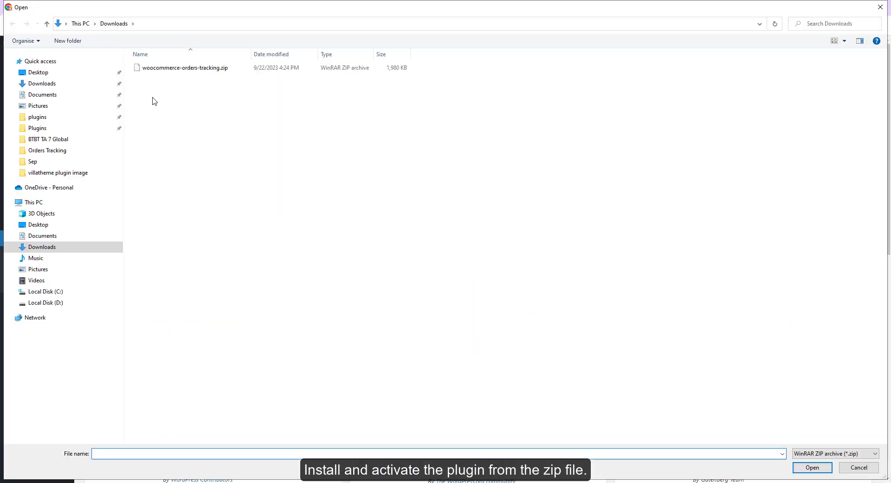
pyautogui.doubleClick(216, 71)
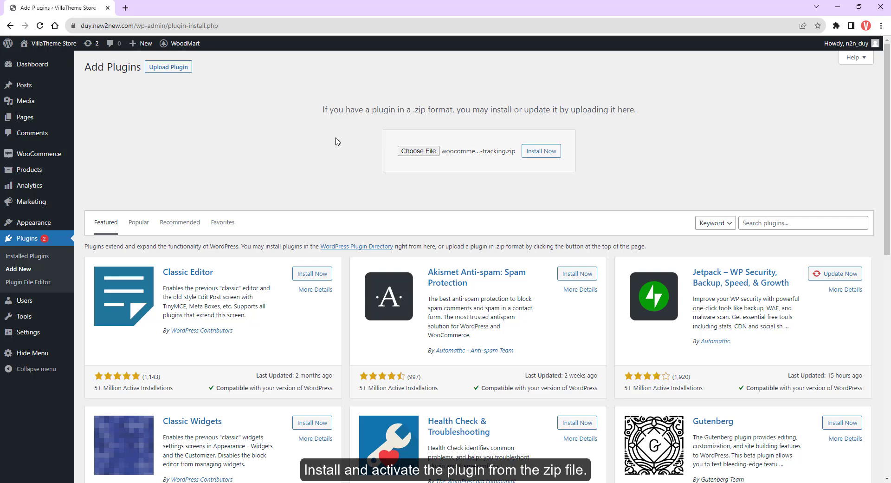
pyautogui.click(534, 153)
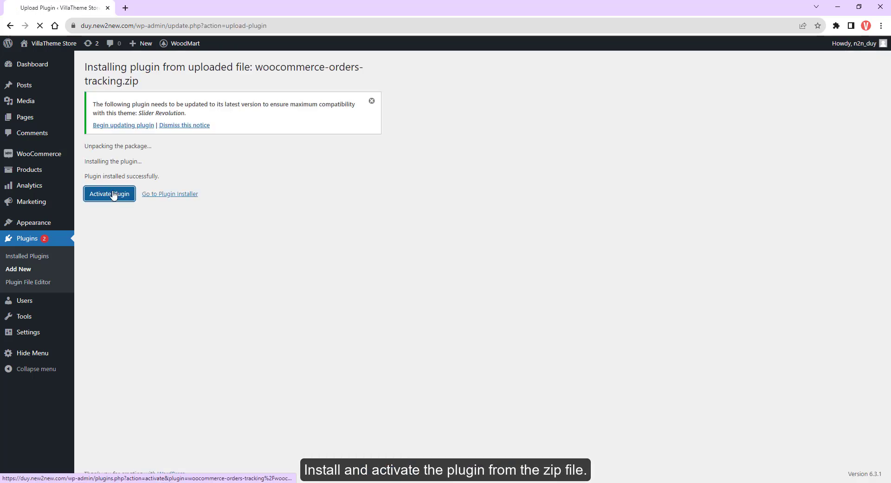
pyautogui.click(111, 193)
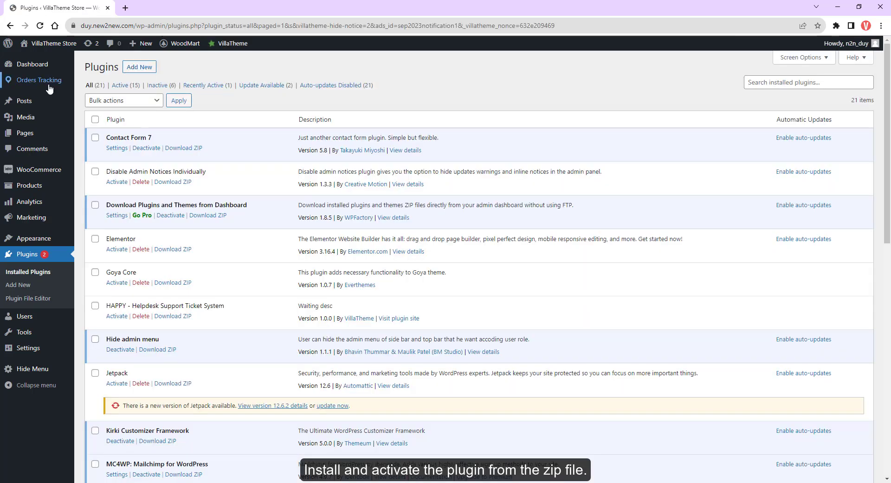
# Step: Browse the available carriers in the Orders Tracking shipping carrier settings and filter them to custom carriers
pyautogui.moveTo(49, 88)
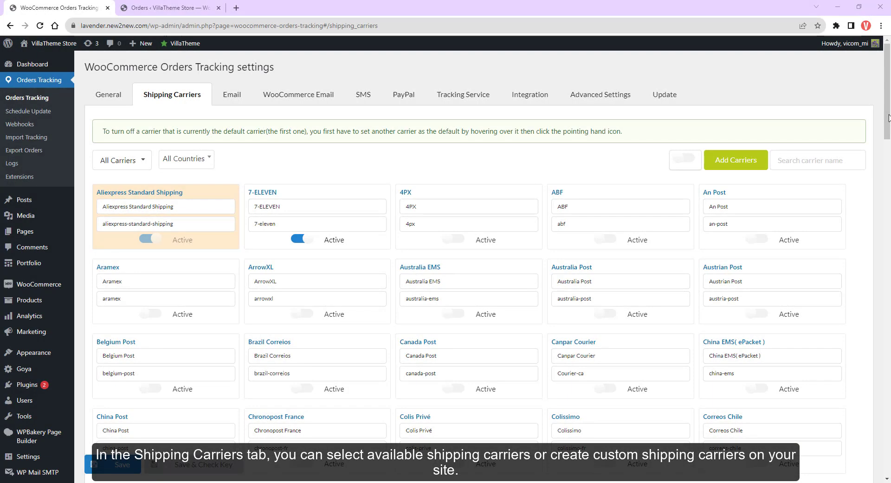
pyautogui.moveTo(888, 118); pyautogui.dragTo(880, 382)
pyautogui.scroll(20, 687, 199)
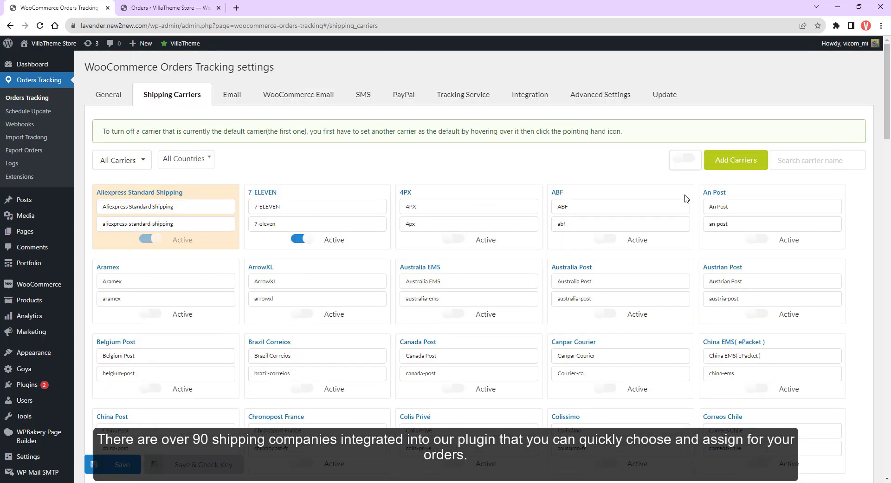
pyautogui.click(137, 160)
pyautogui.click(132, 210)
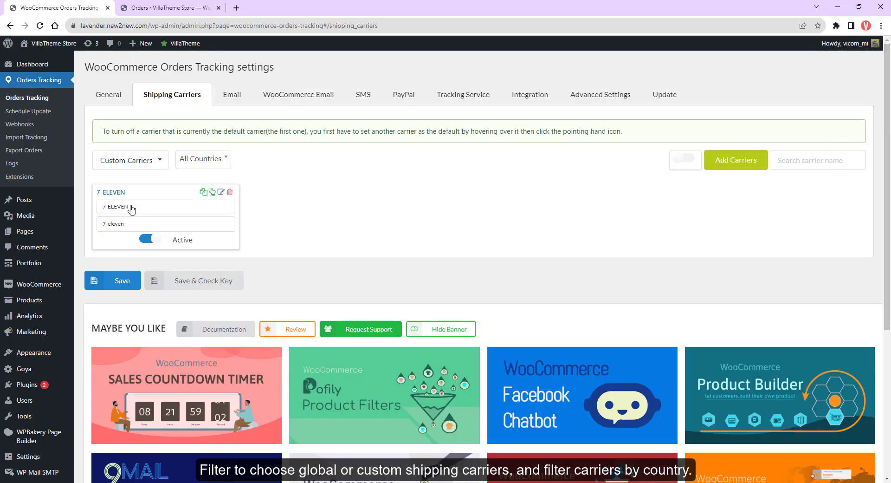
# Step: Switch the carrier filter back to all carriers and limit the list to Australia
pyautogui.click(139, 160)
pyautogui.click(136, 179)
pyautogui.click(187, 160)
pyautogui.scroll(-4, 186, 232)
pyautogui.click(179, 234)
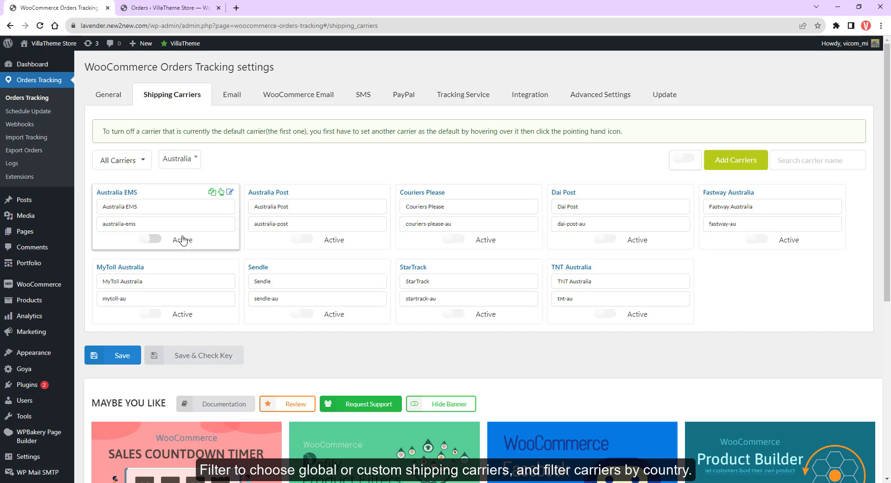
# Step: Toggle the activation of all carriers at once and switch it back
pyautogui.click(685, 158)
pyautogui.click(685, 158)
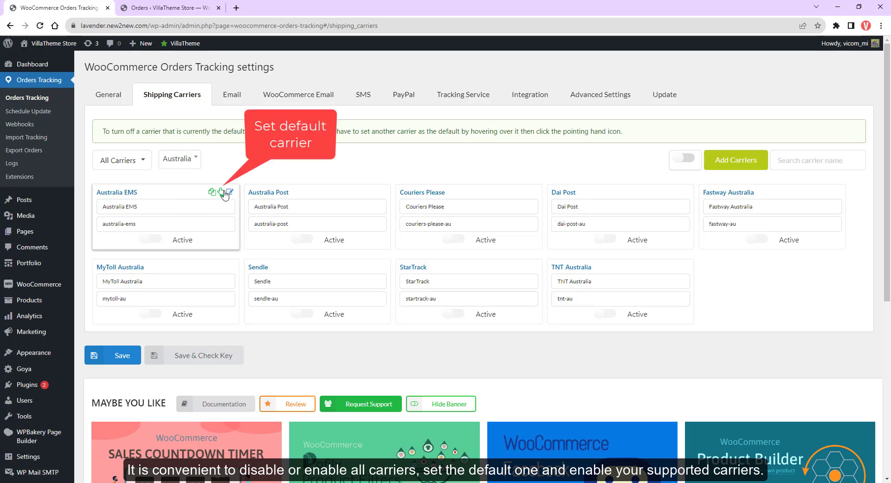
# Step: Make Australia EMS the default carrier and save its carrier information
pyautogui.click(222, 192)
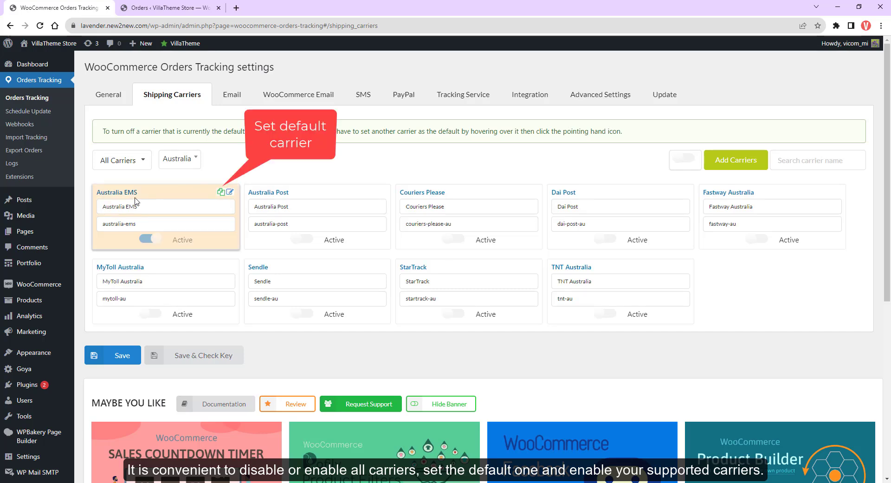
pyautogui.click(230, 192)
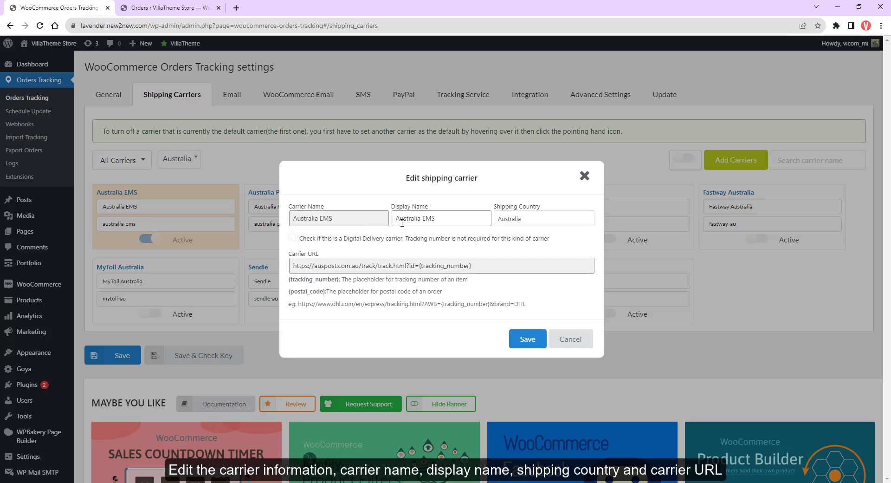
pyautogui.click(530, 335)
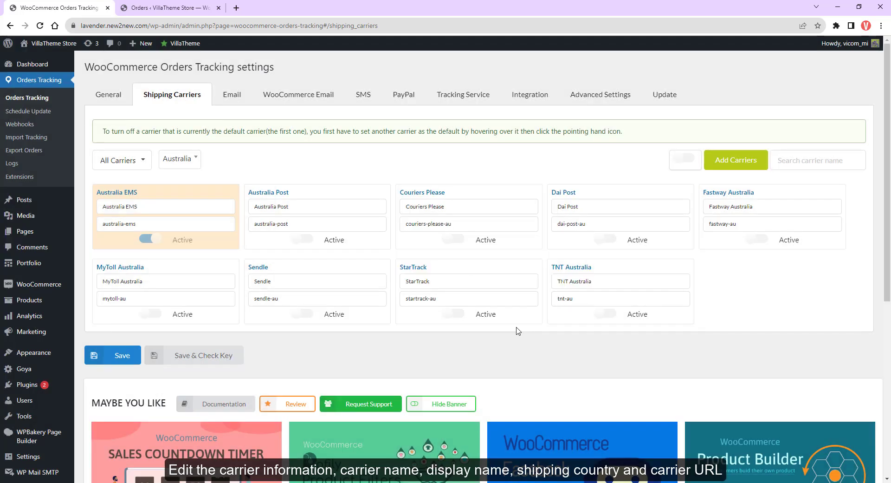
# Step: Activate the Australia Post and TNT Australia carriers
pyautogui.click(303, 239)
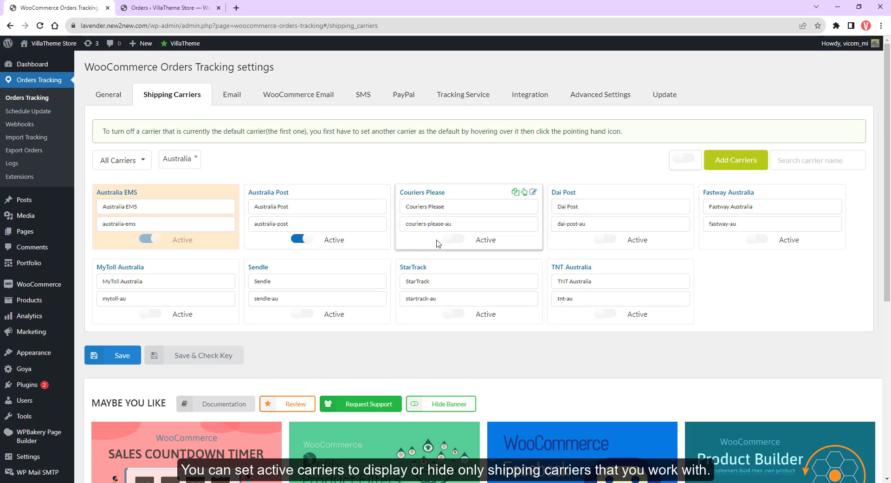
pyautogui.click(606, 313)
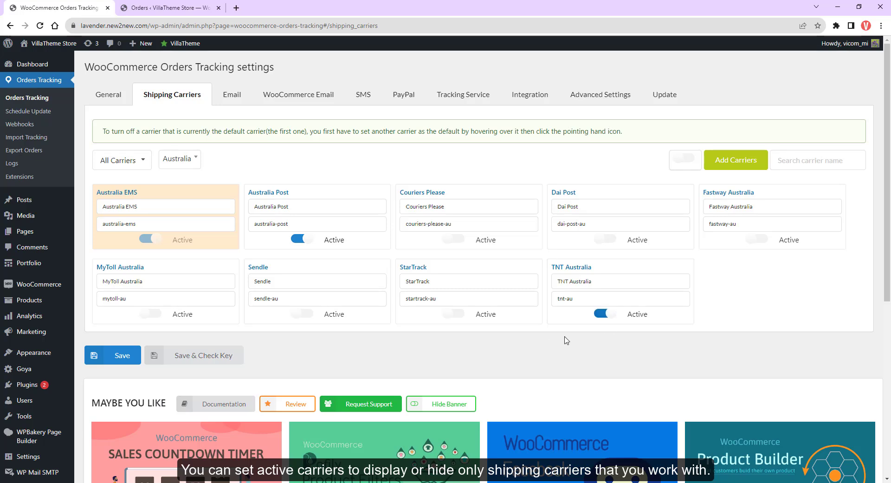
# Step: Add DHL from the Tracktry carriers as a new custom shipping carrier
pyautogui.click(746, 161)
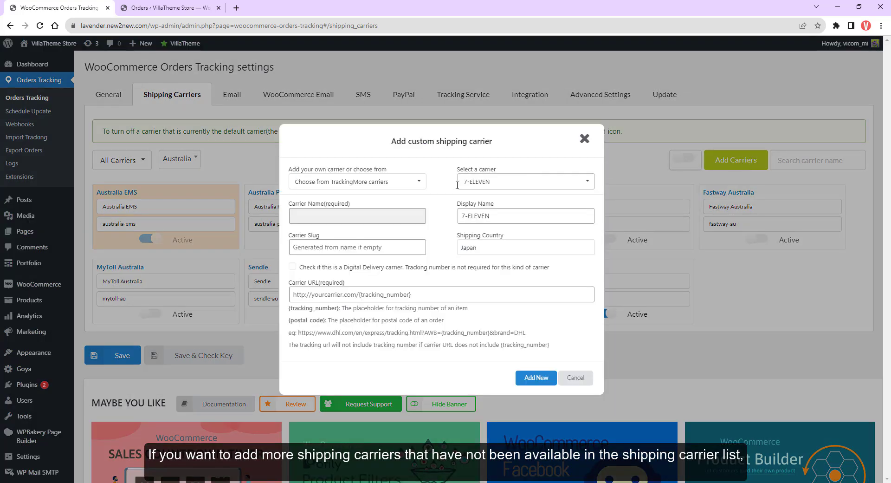
pyautogui.click(414, 182)
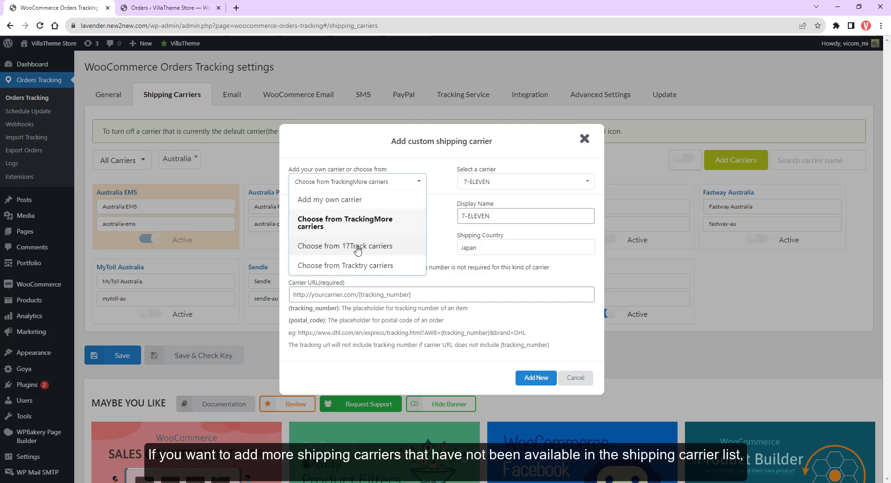
pyautogui.click(356, 266)
pyautogui.click(492, 182)
pyautogui.click(487, 203)
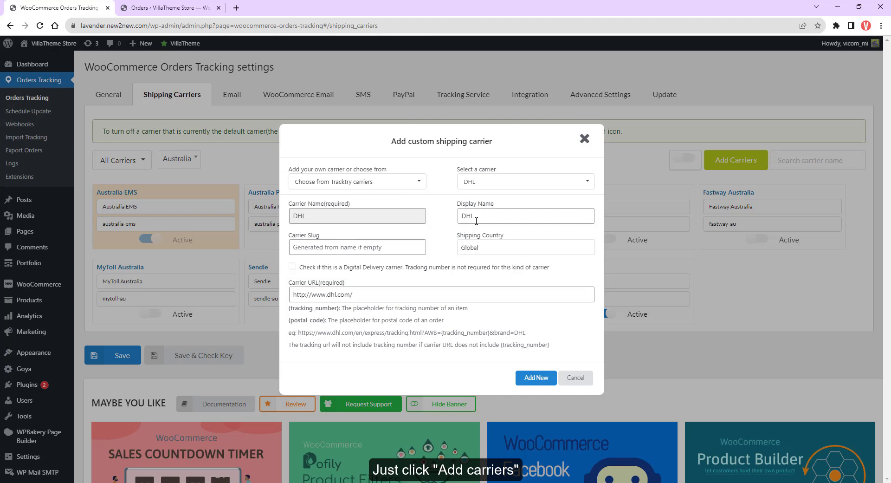
pyautogui.click(539, 378)
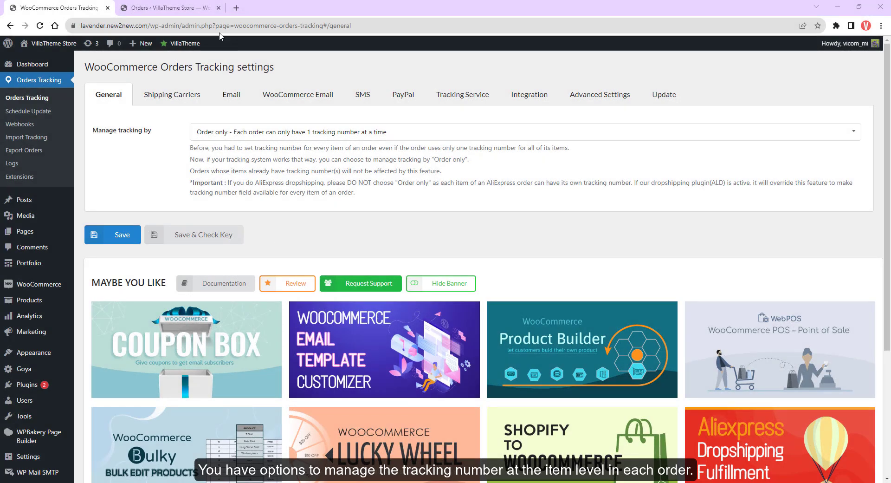
# Step: Inspect the tracking editor of the newest order in the orders list under order-only tracking, then close it
pyautogui.click(169, 7)
pyautogui.click(789, 176)
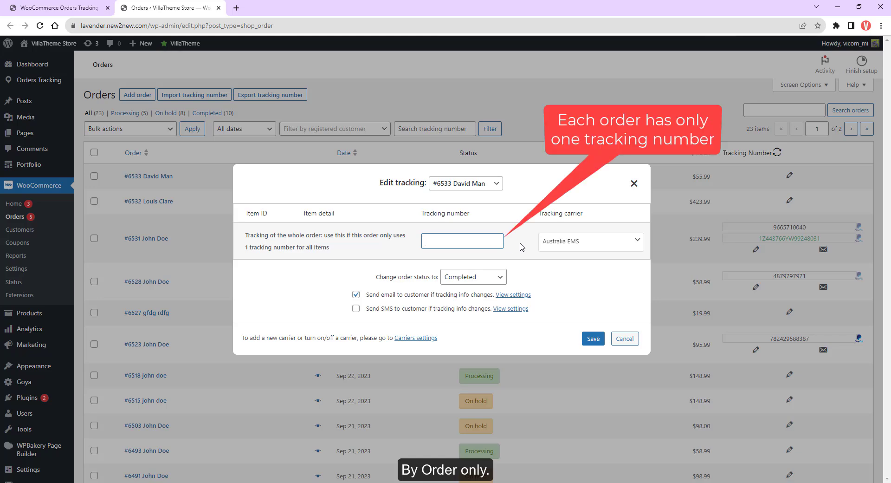
pyautogui.click(688, 170)
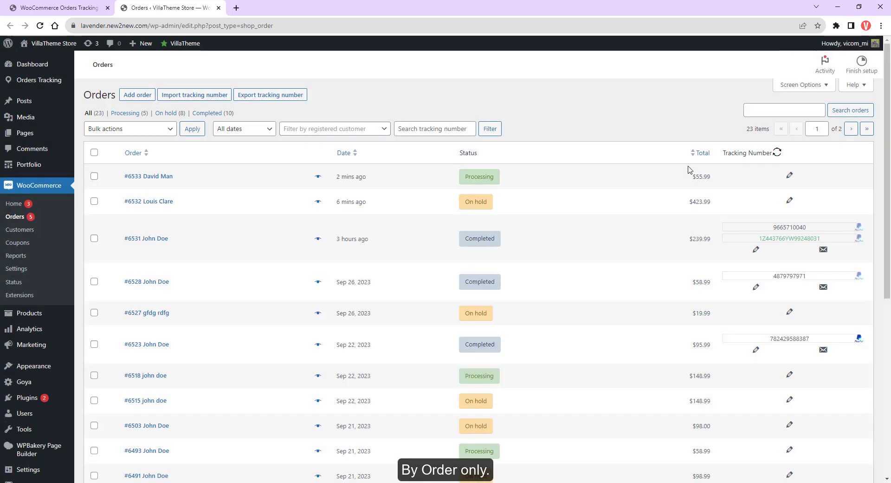
# Step: Inspect the whole-order tracking editor of the on-hold $423.99 order and open that order's details
pyautogui.click(791, 201)
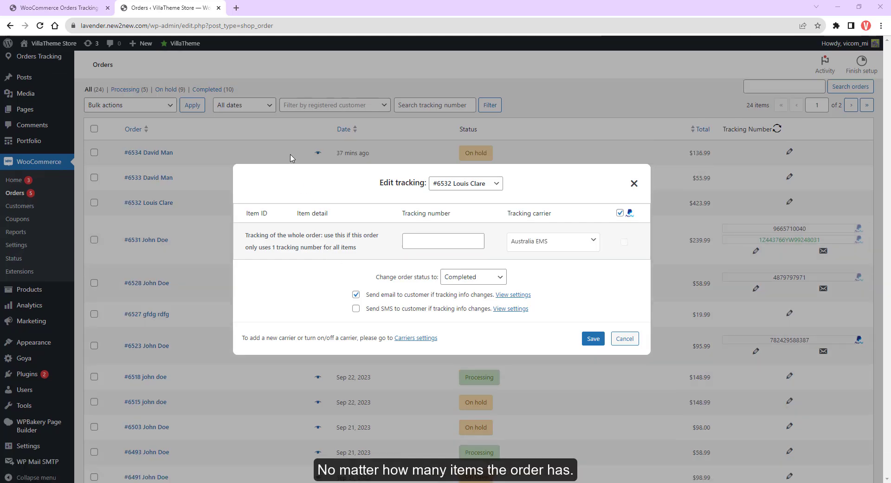
pyautogui.click(291, 157)
pyautogui.click(161, 203)
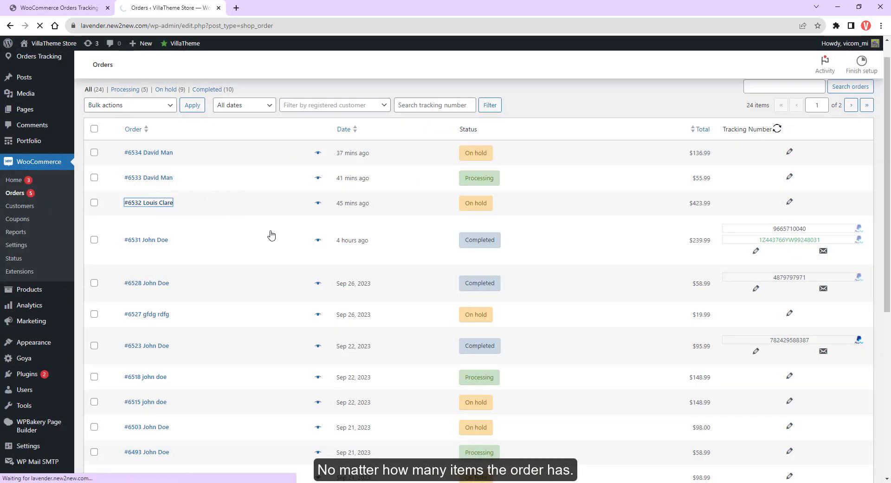
# Step: Examine the items of the on-hold $423.99 order and open its order-level tracking editor
pyautogui.scroll(-3, 421, 307)
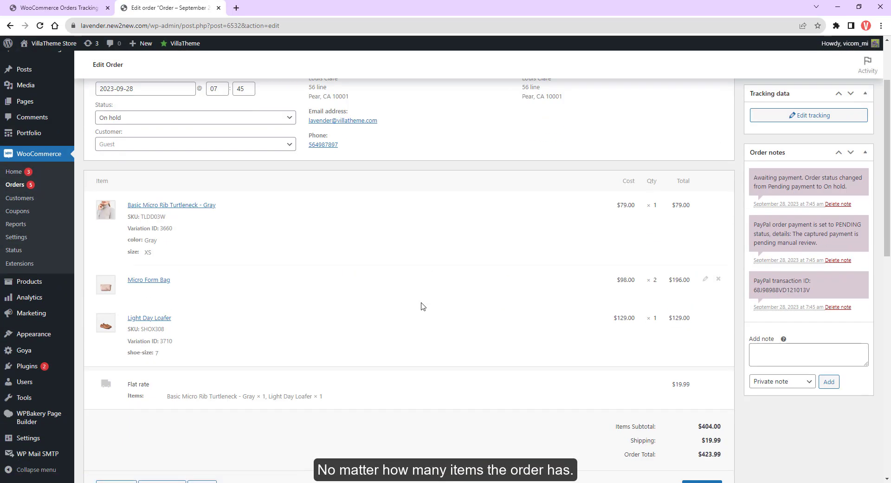
pyautogui.scroll(3, 423, 305)
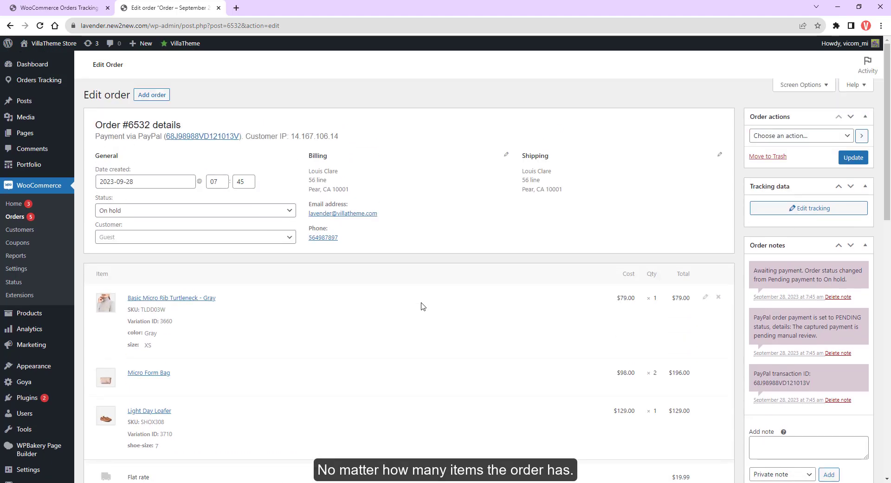
pyautogui.click(822, 209)
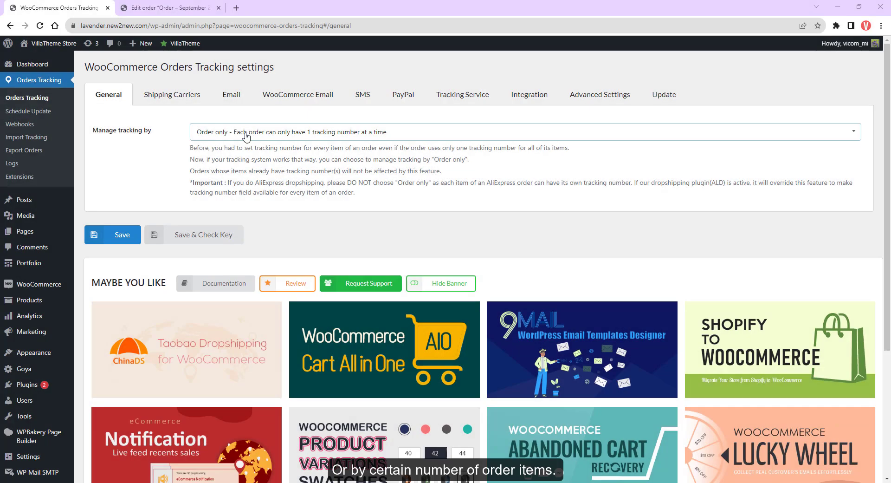
# Step: Save the plugin settings with tracking managed by order items only and multi track per item set to Track per item quantity
pyautogui.click(234, 132)
pyautogui.click(270, 170)
pyautogui.click(218, 220)
pyautogui.click(217, 254)
pyautogui.click(119, 278)
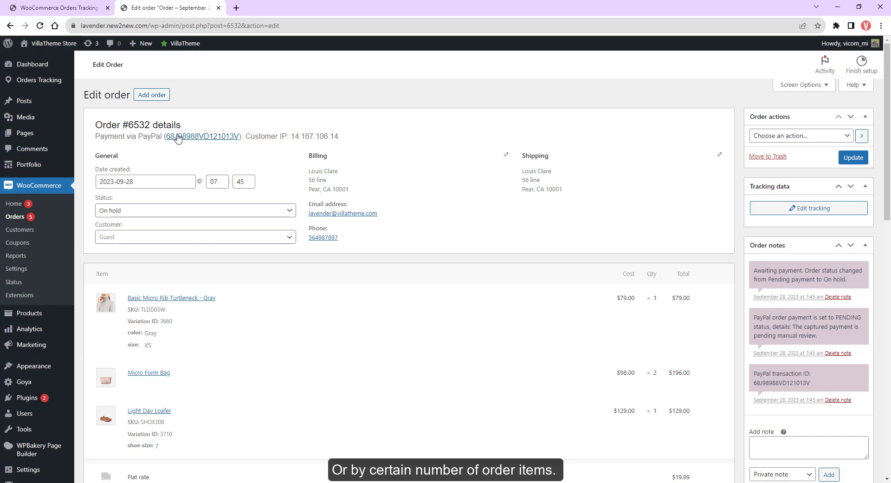
# Step: Reload the $423.99 order and inspect the item tracking rows and carrier choices in the turtleneck's tracking editor
pyautogui.press('F5')
pyautogui.scroll(-3, 384, 252)
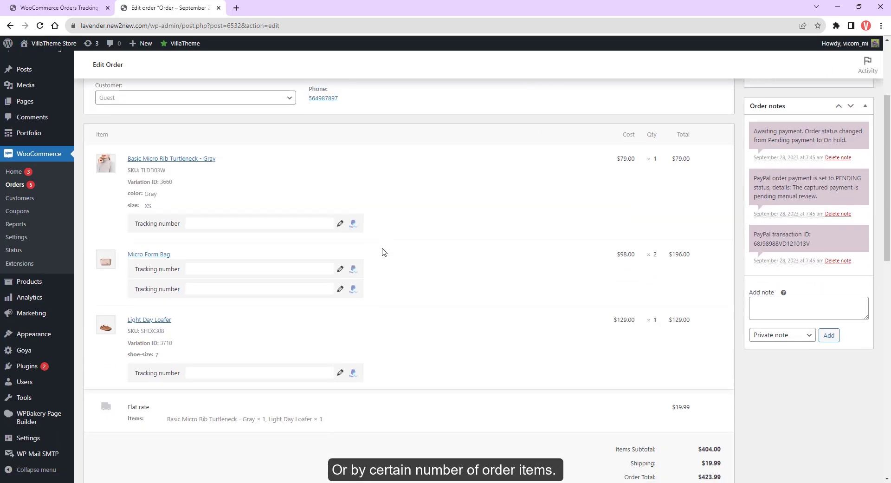
pyautogui.click(340, 224)
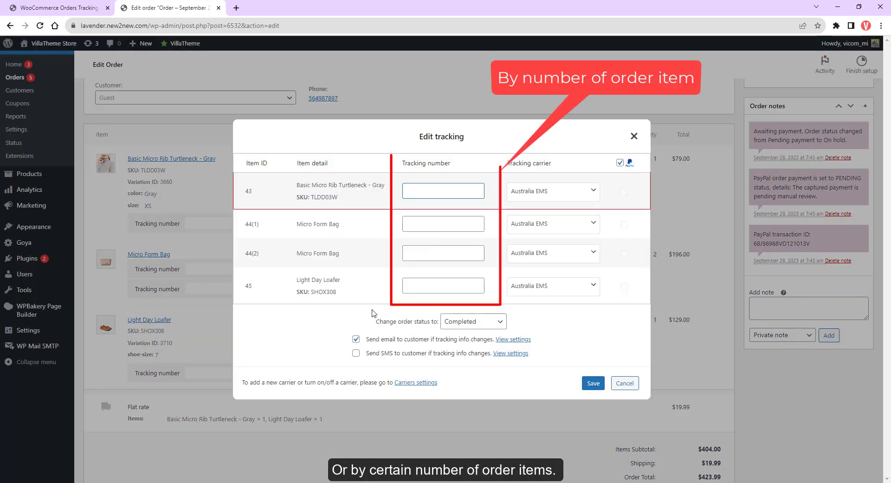
pyautogui.click(584, 194)
pyautogui.click(549, 223)
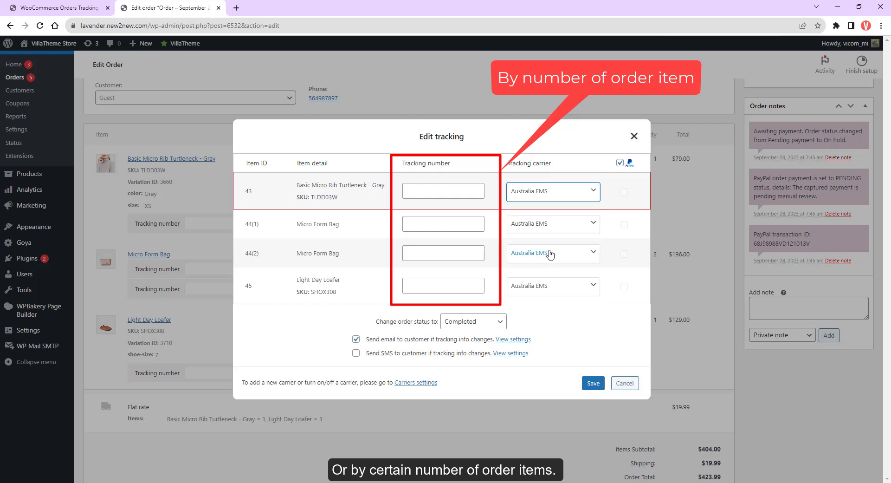
pyautogui.click(549, 224)
pyautogui.click(547, 294)
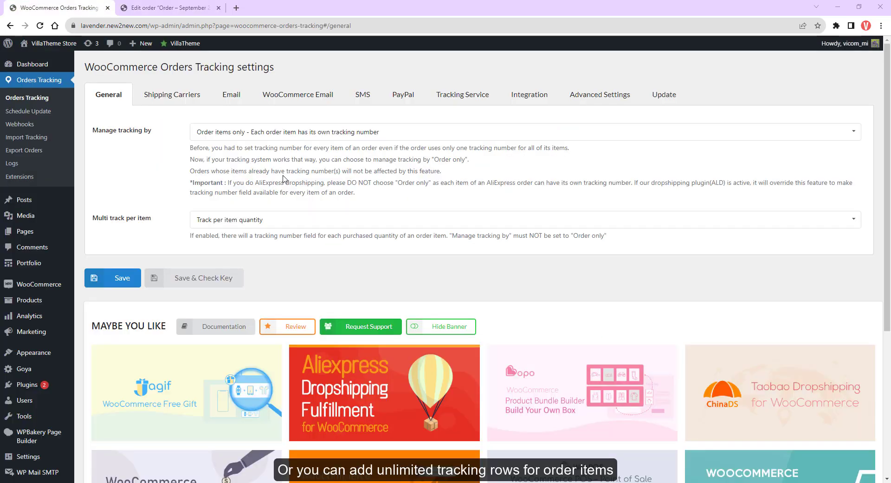
# Step: Set multi track per item to Unlimited and save the plugin settings
pyautogui.click(258, 222)
pyautogui.click(218, 277)
pyautogui.click(179, 277)
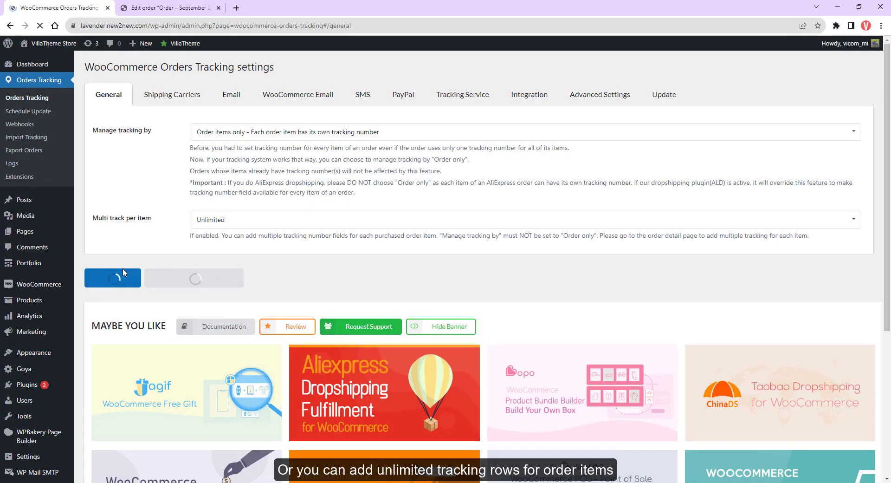
# Step: Reload the $423.99 order and add an extra tracking row to the turtleneck, the Micro Form Bag and the Light Day Loafer
pyautogui.click(143, 8)
pyautogui.press('F5')
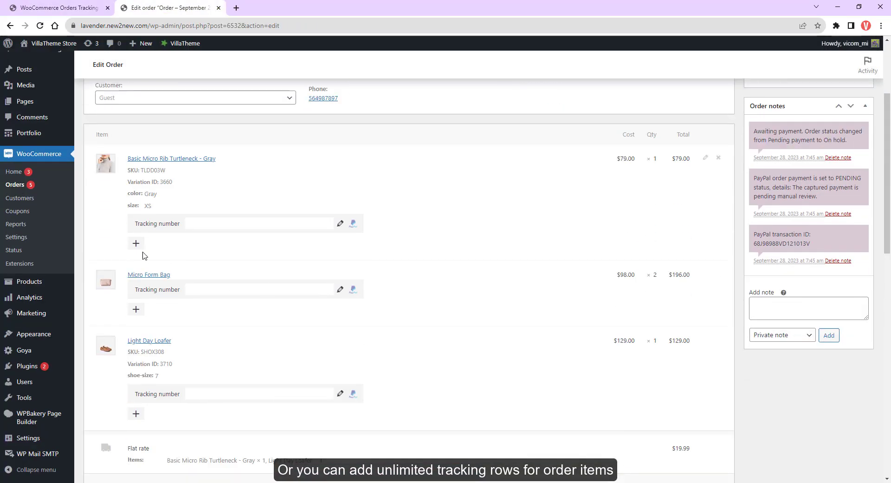
pyautogui.click(136, 243)
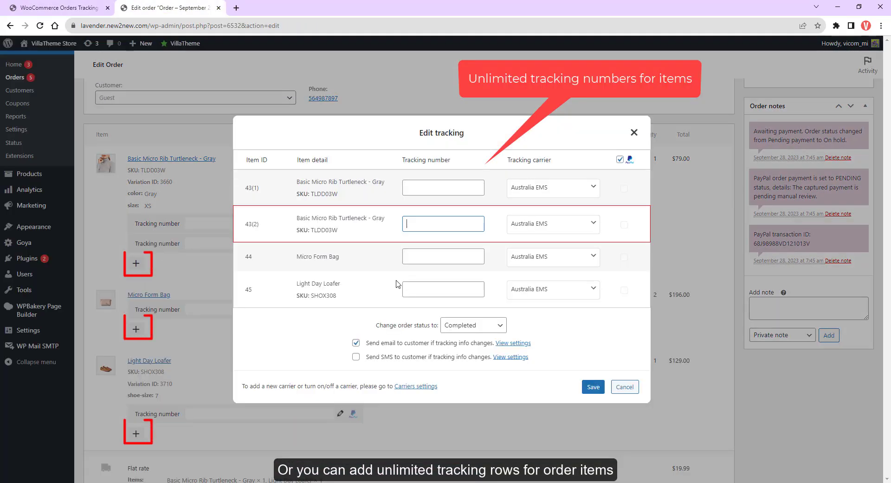
pyautogui.click(136, 329)
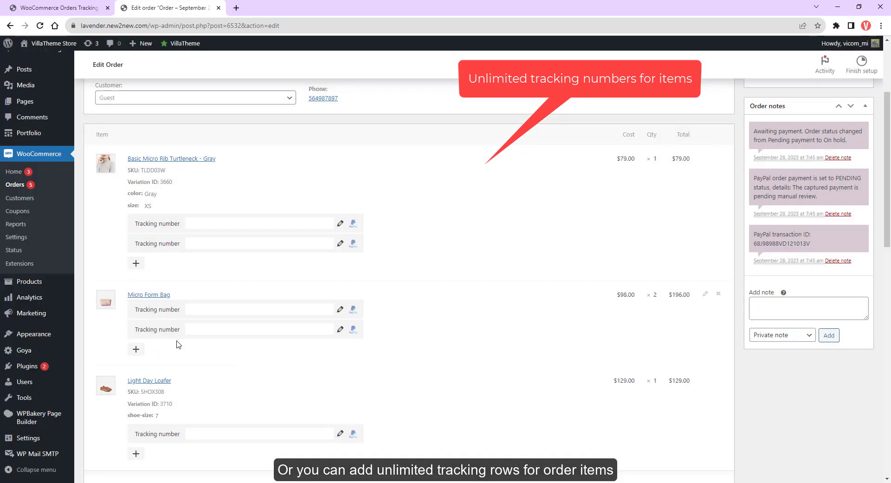
pyautogui.scroll(-3, 154, 320)
pyautogui.click(136, 313)
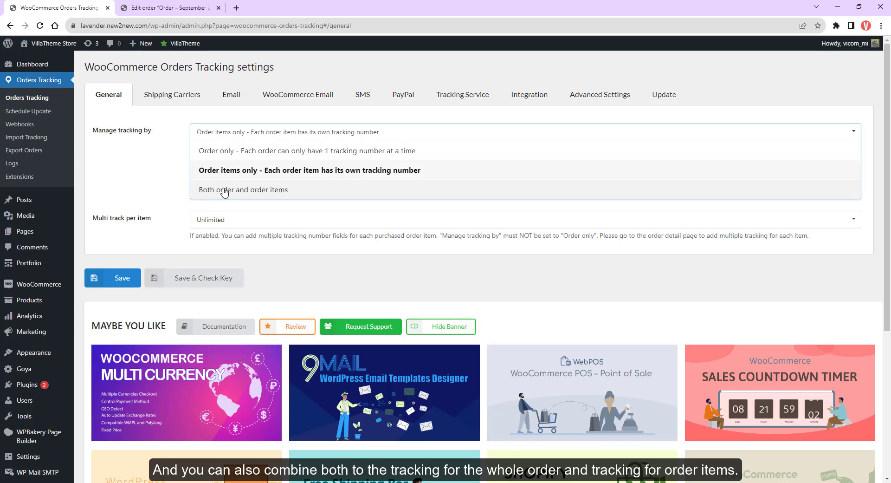
# Step: Save tracking by both order and order items with Track per item quantity, and open the turtleneck's tracking editor in the $423.99 order
pyautogui.click(225, 190)
pyautogui.click(219, 221)
pyautogui.click(220, 255)
pyautogui.click(130, 277)
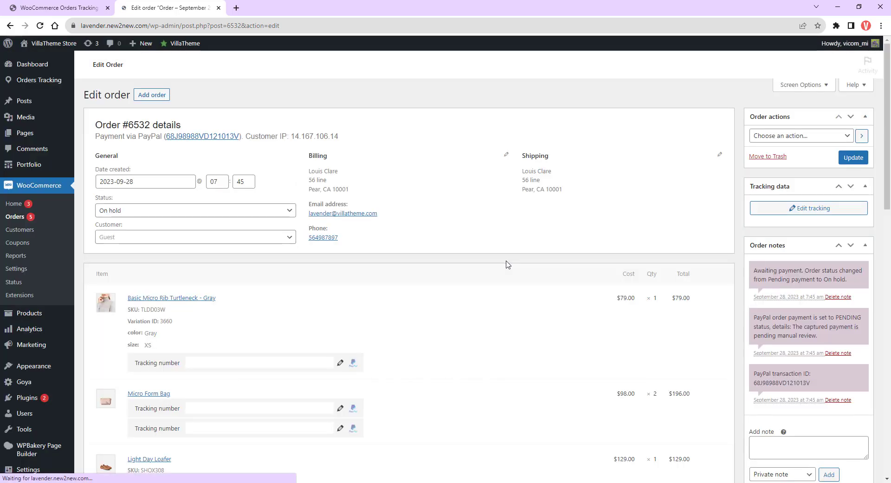
pyautogui.scroll(-2, 505, 261)
pyautogui.click(341, 270)
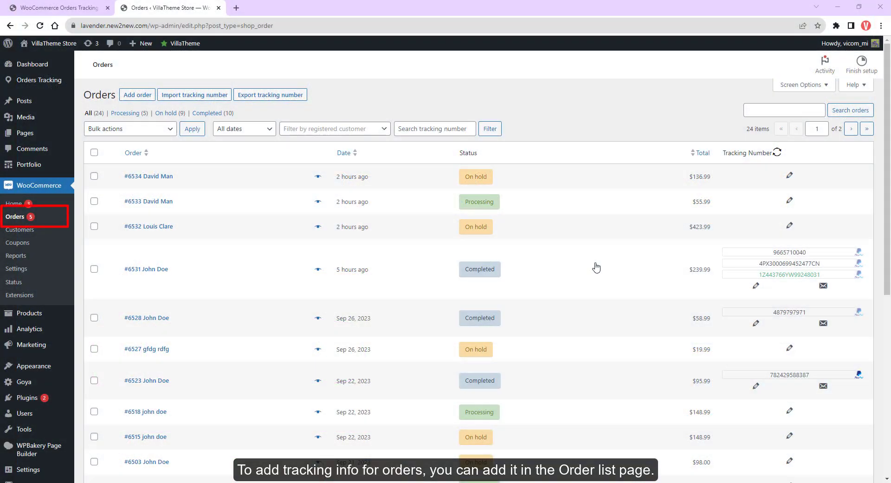
# Step: Open the $423.99 order's tracking editor from the orders list and switch between orders inside the editor
pyautogui.click(790, 226)
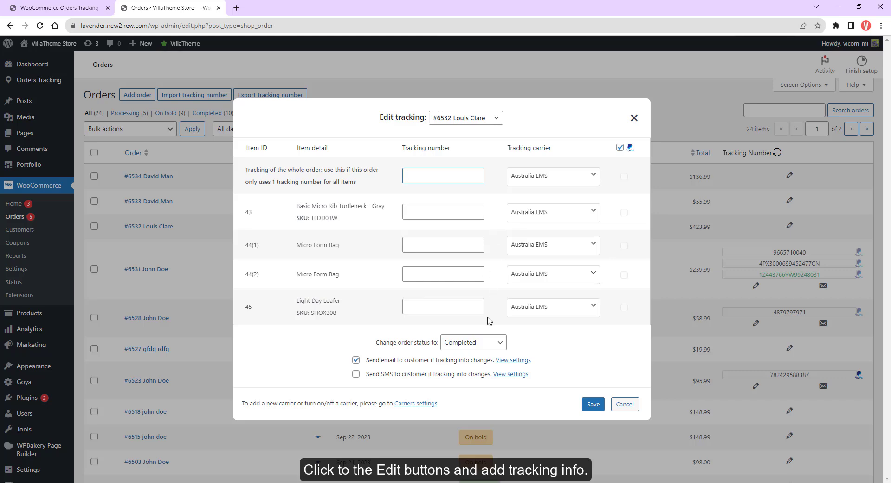
pyautogui.click(473, 123)
pyautogui.click(473, 130)
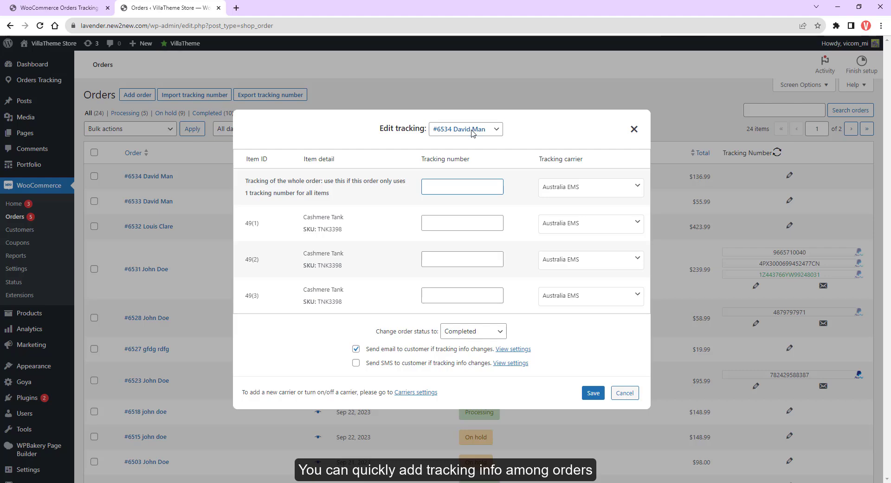
pyautogui.click(473, 131)
pyautogui.click(466, 157)
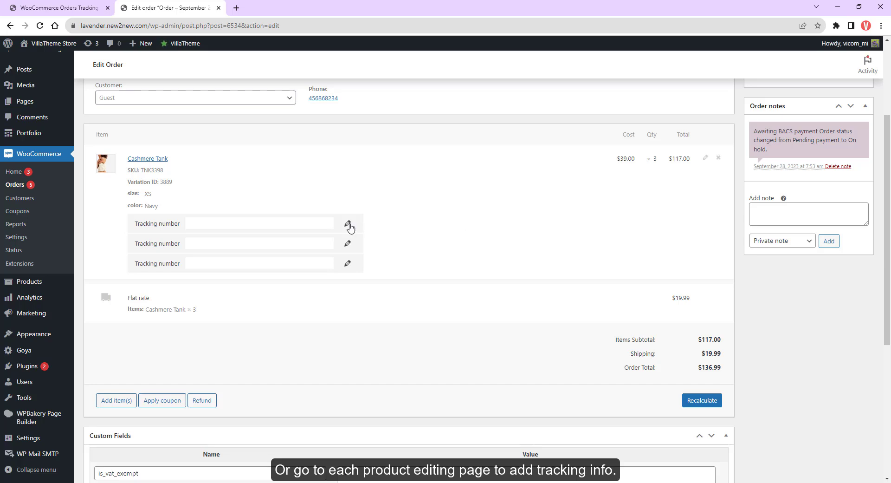
# Step: Enter tracking number AXV0139207 for the first Cashmere Tank row in the order's details and open its carrier choices
pyautogui.click(348, 224)
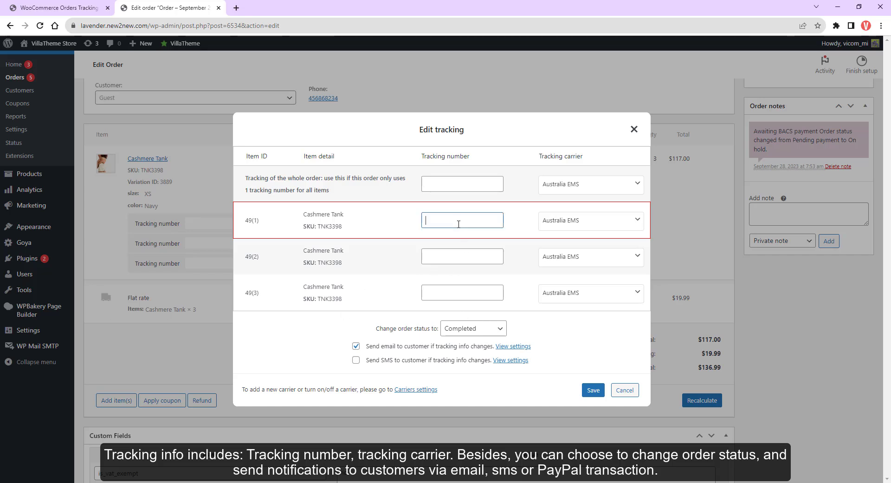
pyautogui.write('AXV0139207')
pyautogui.click(562, 224)
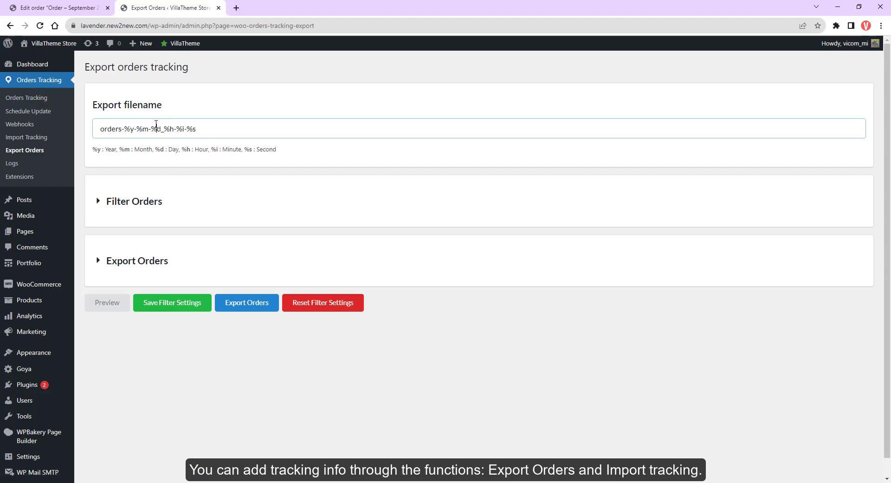
# Step: Name the export file OrdersSep28th and filter the orders by created date from 2023-09-28 to 2023-09-28
pyautogui.tripleClick(156, 124)
pyautogui.write('o')
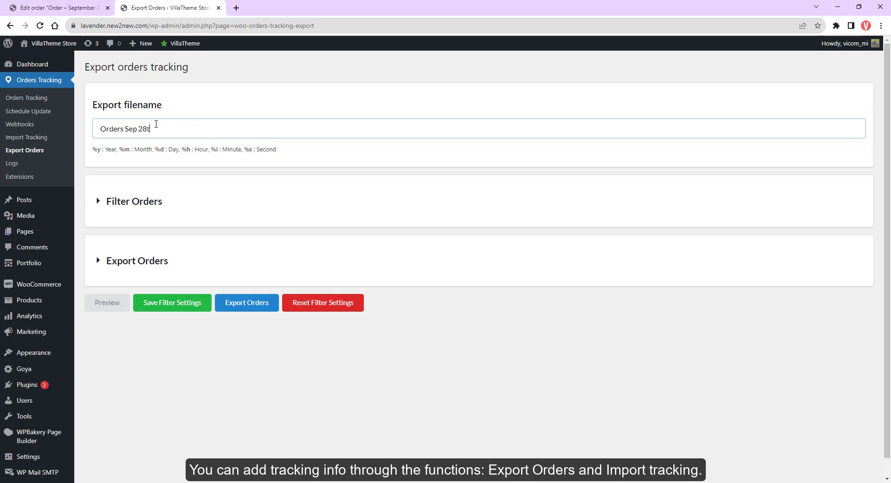
pyautogui.click(161, 202)
pyautogui.click(244, 246)
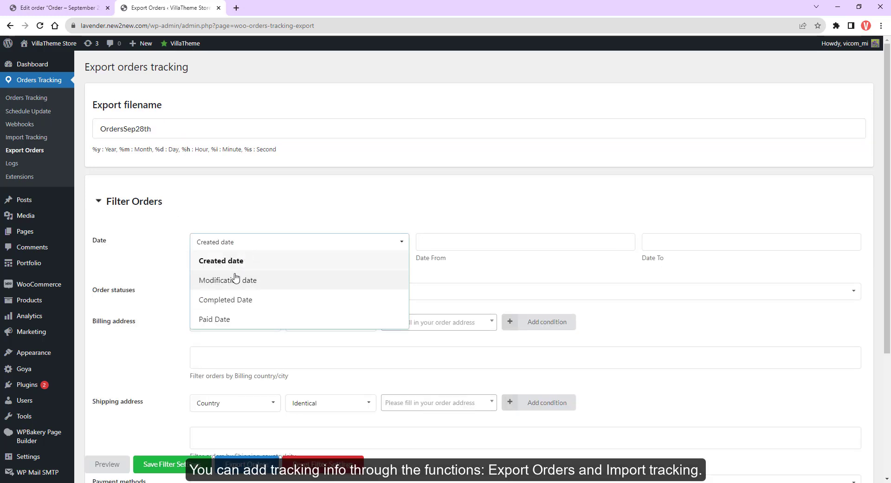
pyautogui.click(223, 259)
pyautogui.click(444, 244)
pyautogui.click(469, 342)
pyautogui.click(659, 243)
pyautogui.click(699, 350)
# Step: Filter the export by the order statuses Processing, Completed and On hold
pyautogui.scroll(-2, 581, 278)
pyautogui.click(207, 205)
pyautogui.click(232, 236)
pyautogui.click(222, 257)
pyautogui.click(229, 235)
pyautogui.scroll(-2, 242, 308)
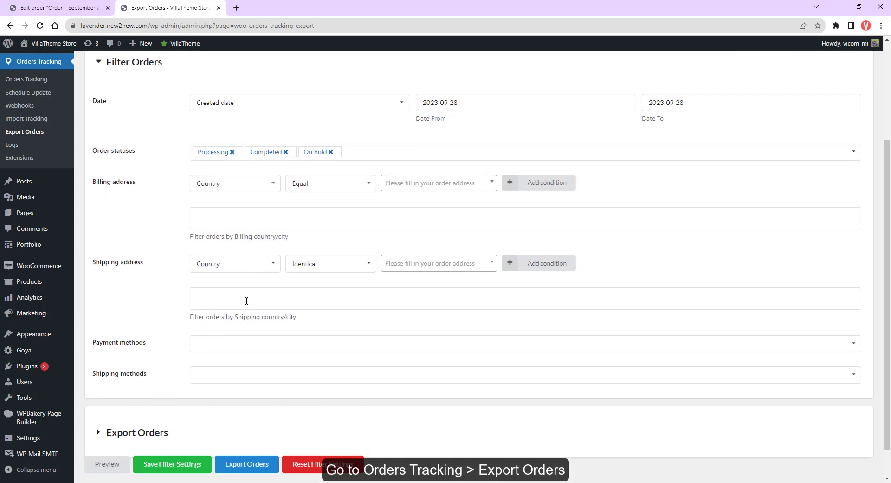
# Step: Filter the export by the payment methods PayPal, Direct bank transfer and Cash on delivery
pyautogui.click(241, 308)
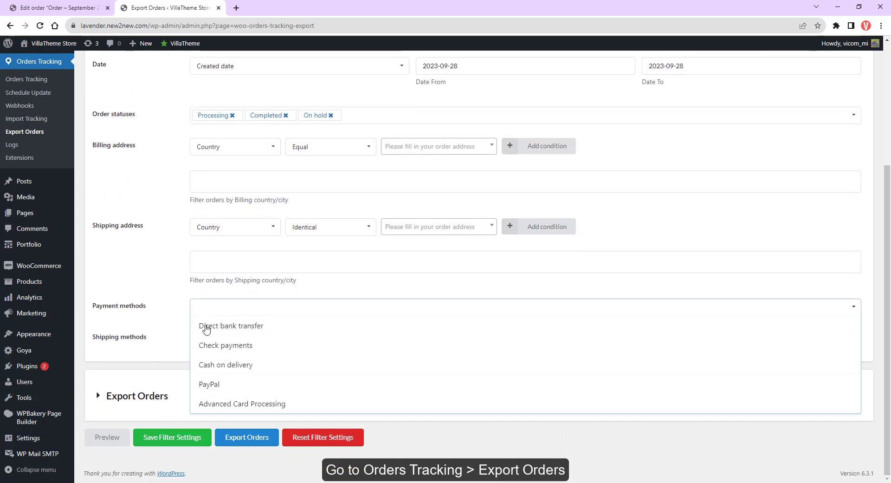
pyautogui.click(206, 384)
pyautogui.click(243, 325)
pyautogui.click(236, 347)
pyautogui.click(193, 337)
# Step: Expand the export section and review the available export fields and the sort field and direction options
pyautogui.click(135, 386)
pyautogui.scroll(-2, 225, 395)
pyautogui.click(599, 331)
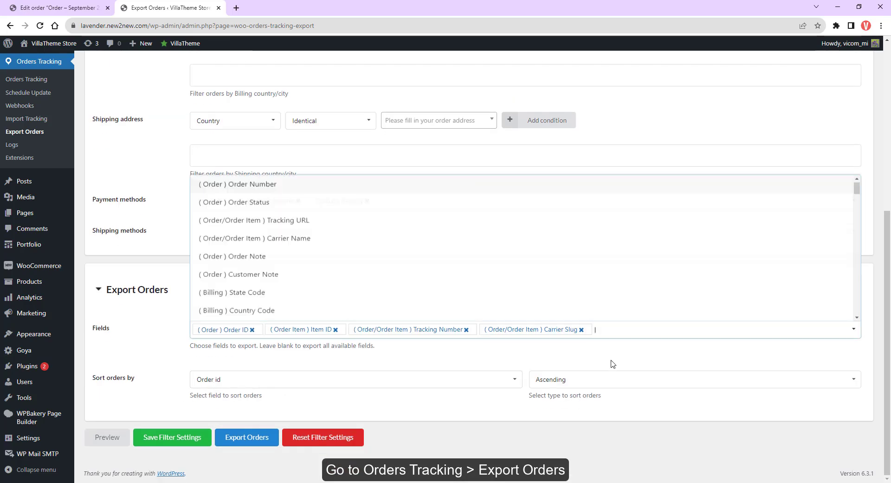
pyautogui.scroll(-8, 401, 248)
pyautogui.click(228, 415)
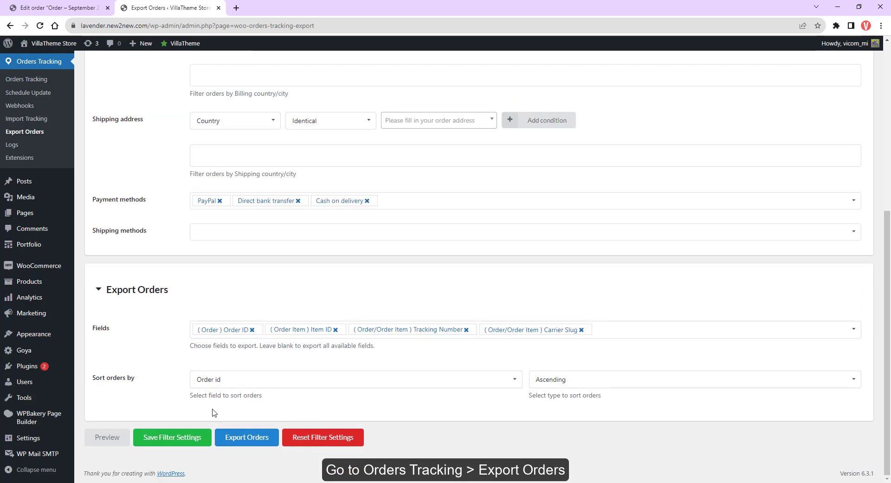
pyautogui.click(260, 379)
pyautogui.click(586, 382)
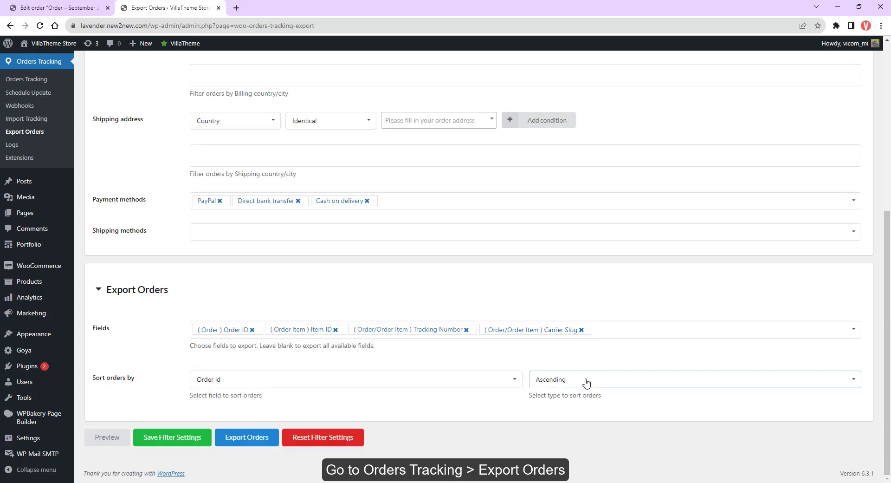
# Step: Preview the filtered orders and export them to the file OrdersSep28th.csv
pyautogui.click(106, 440)
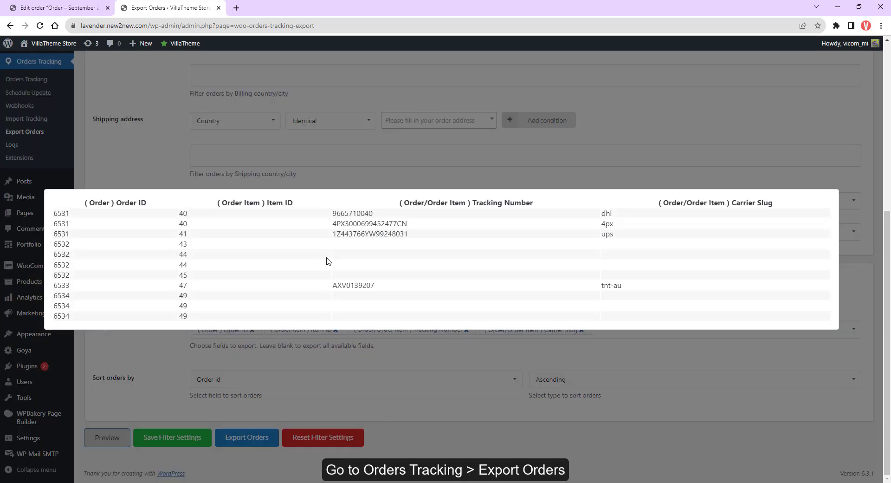
pyautogui.click(356, 276)
pyautogui.click(247, 437)
pyautogui.click(803, 467)
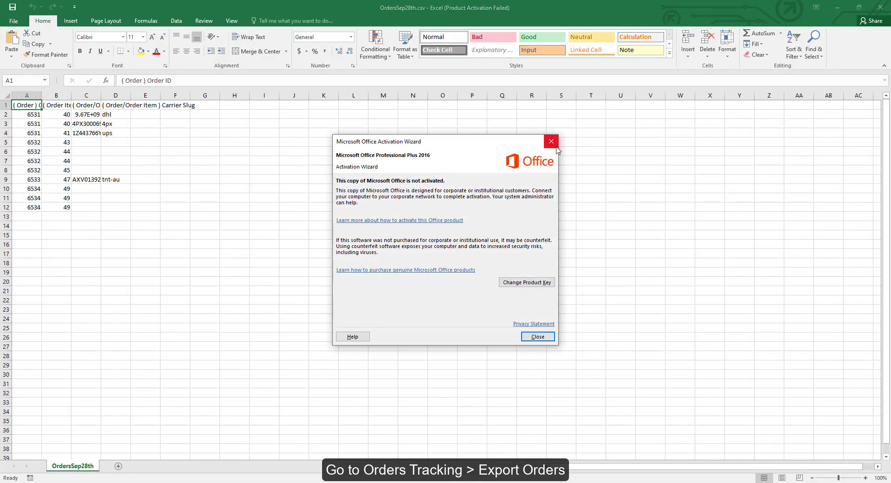
# Step: In Excel, dismiss the Office activation wizard and save the completed tracking sheet as tracking sep 29th.csv in comma-delimited CSV format
pyautogui.click(553, 139)
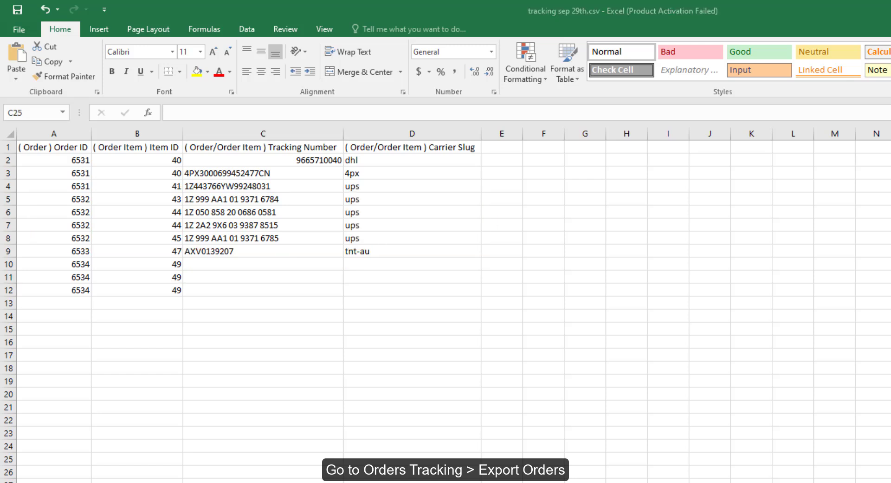
pyautogui.click(570, 361)
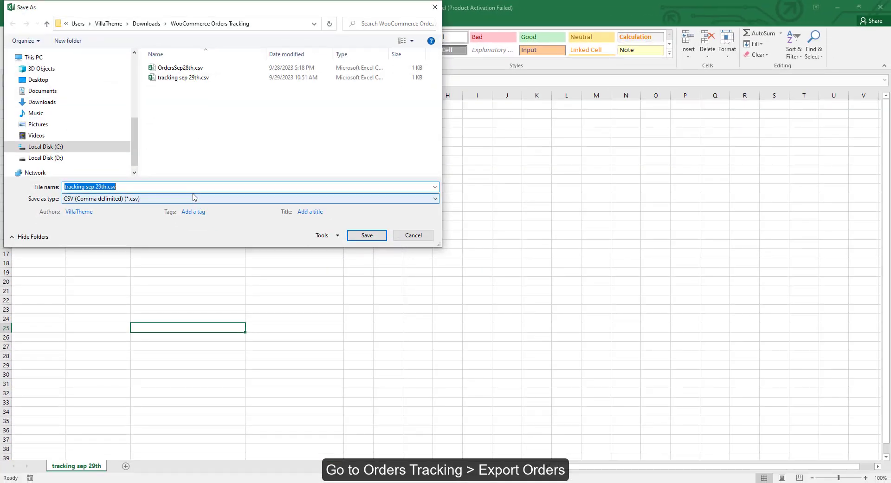
pyautogui.click(227, 220)
pyautogui.click(430, 277)
pyautogui.click(468, 246)
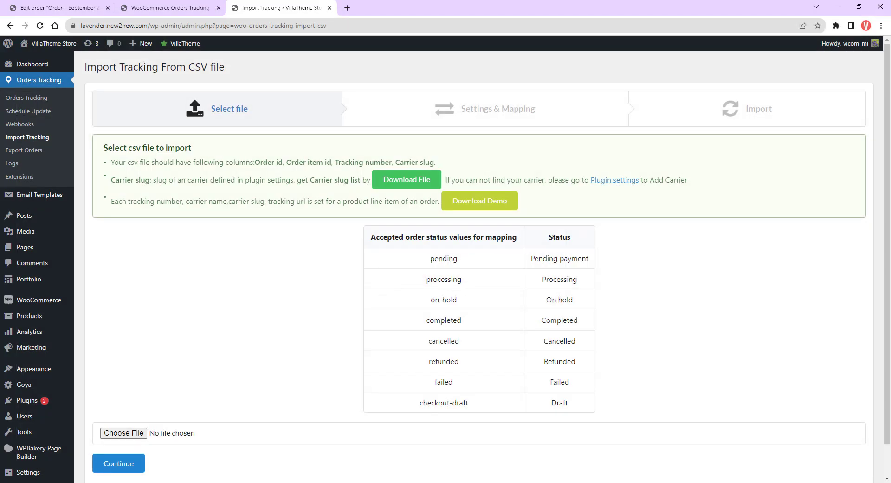
# Step: In the browser, select tracking sep 29th.csv for the tracking import and continue to the settings and column mapping
pyautogui.click(123, 432)
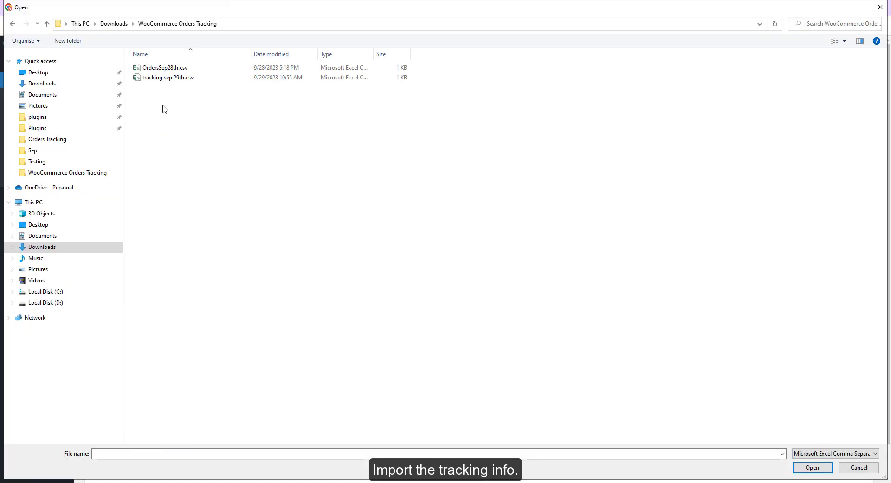
pyautogui.doubleClick(161, 76)
pyautogui.scroll(-1, 229, 312)
pyautogui.click(129, 424)
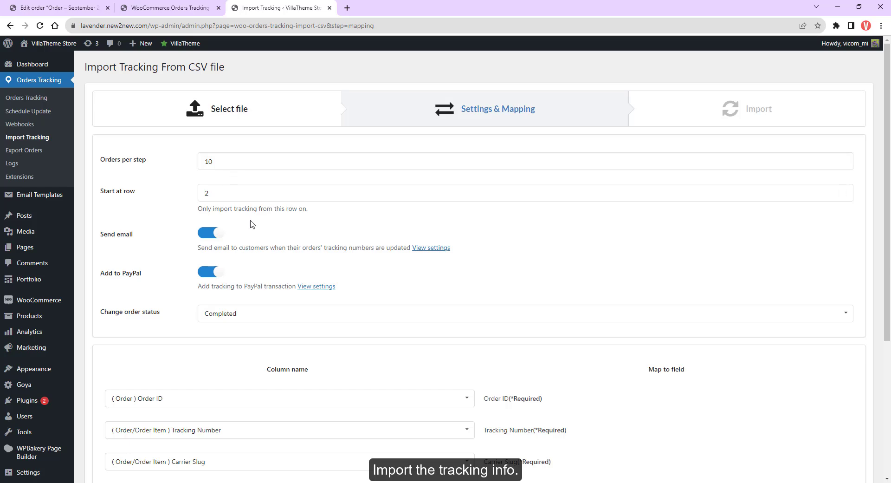
pyautogui.scroll(-4, 259, 246)
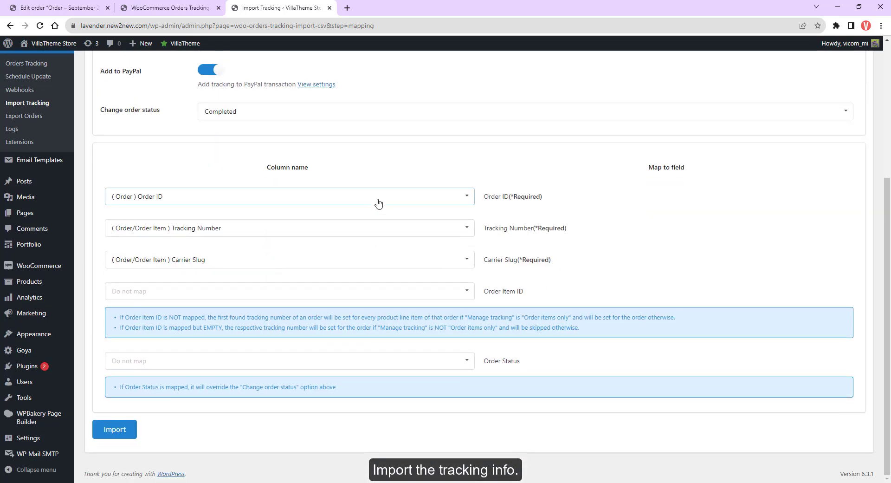
# Step: Check the Order ID column mapping, run the tracking import and acknowledge its completion
pyautogui.click(379, 203)
pyautogui.click(659, 304)
pyautogui.click(122, 428)
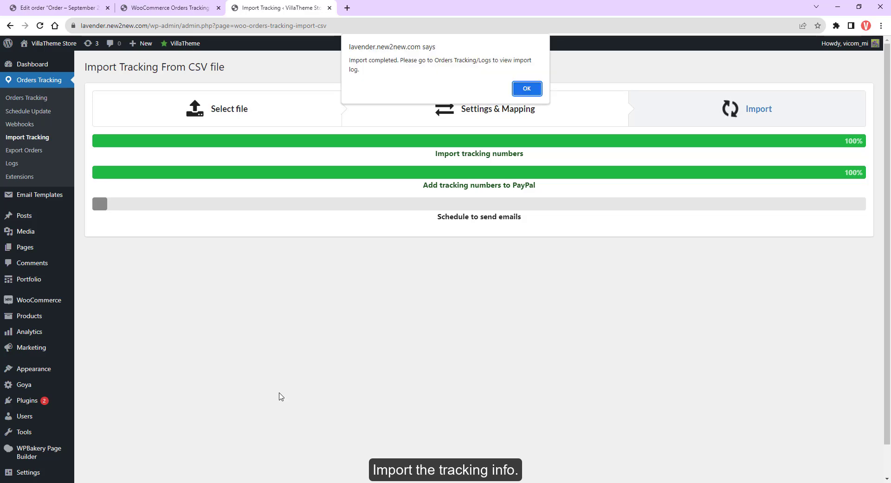
pyautogui.click(516, 89)
# Step: Reload the open order's edit page and check the imported tracking numbers on its items and the order notes
pyautogui.click(59, 8)
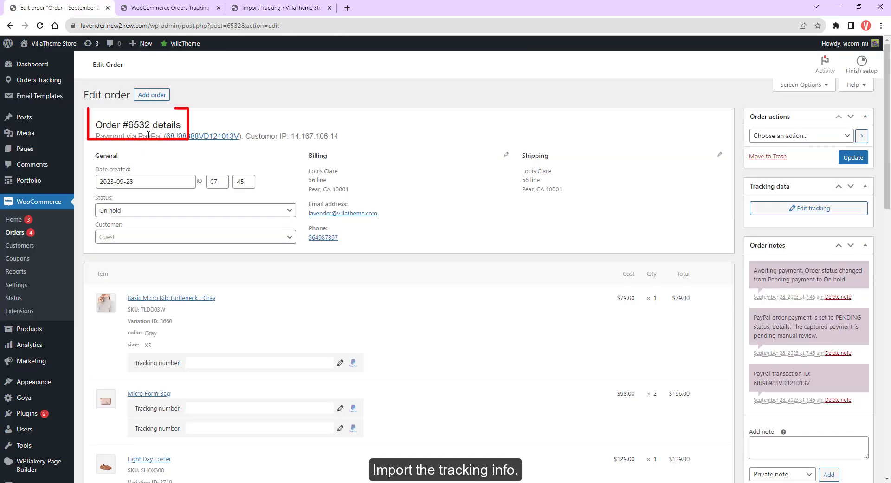
pyautogui.press('F5')
pyautogui.scroll(-3, 548, 230)
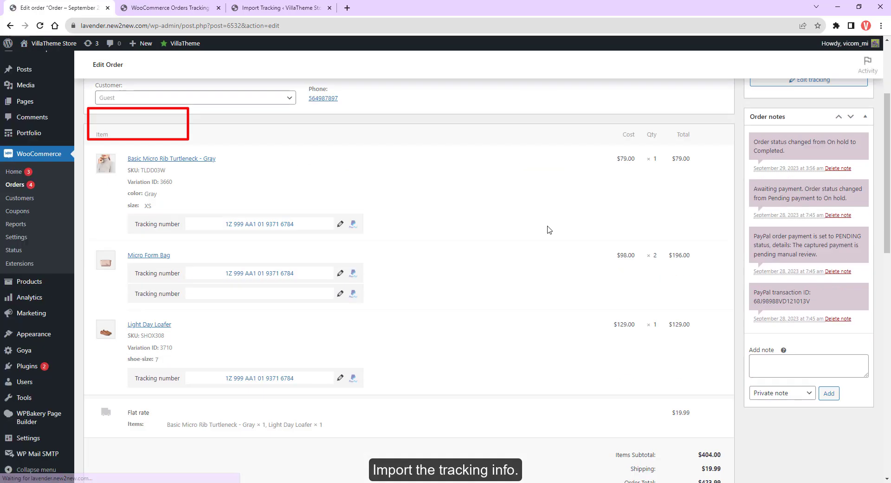
pyautogui.scroll(-1, 549, 229)
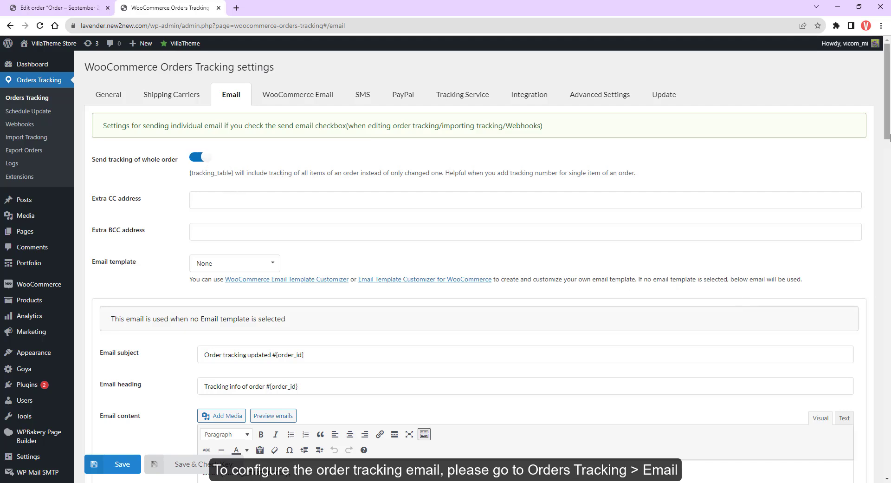
# Step: Review the tracking email settings, then add Processing to the order status emails in the WooCommerce Email settings
pyautogui.moveTo(887, 137)
pyautogui.mouseDown()
pyautogui.moveTo(888, 398)
pyautogui.moveTo(888, 134)
pyautogui.mouseUp()
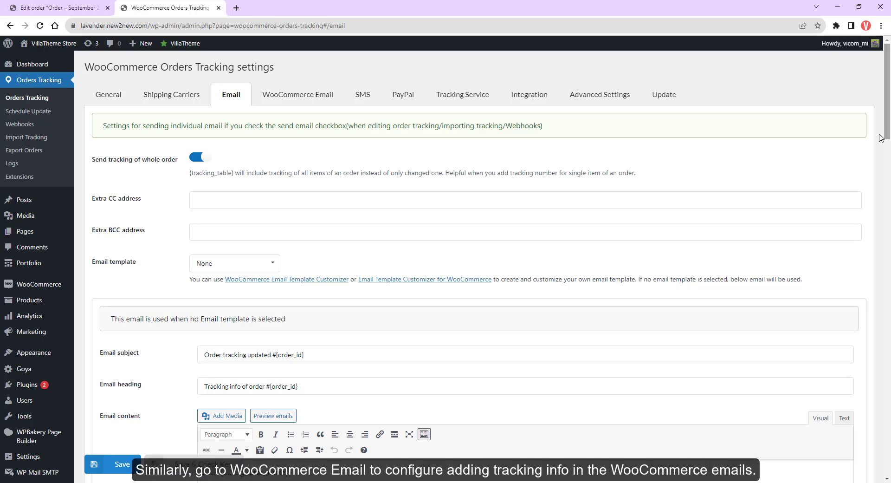
pyautogui.click(310, 94)
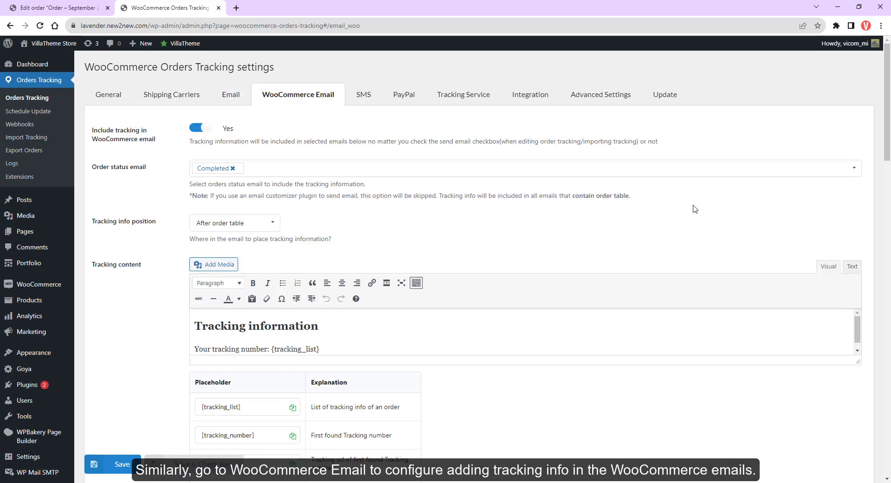
pyautogui.click(431, 173)
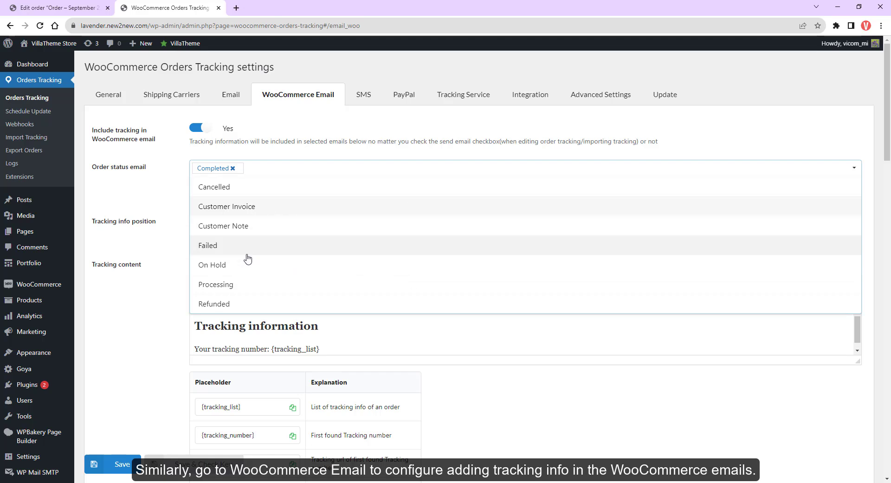
pyautogui.scroll(-2, 253, 239)
pyautogui.click(284, 191)
pyautogui.scroll(2, 332, 276)
pyautogui.click(185, 239)
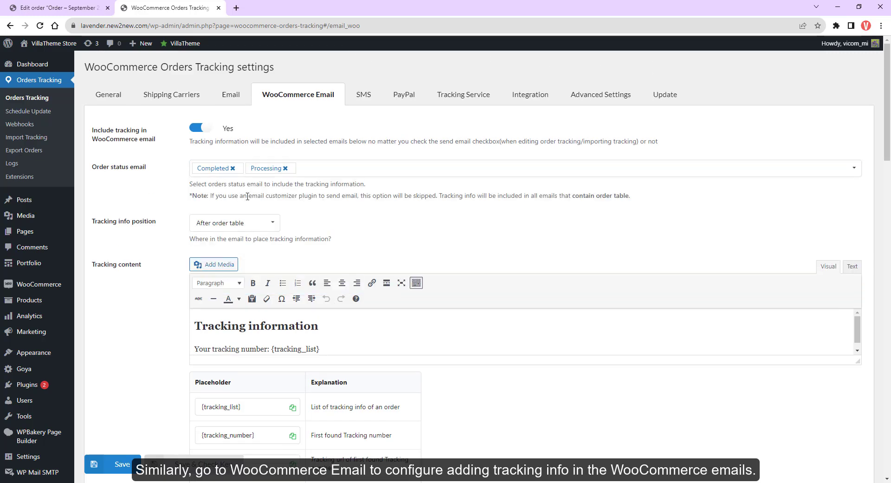
# Step: Set the tracking info position to After each order item and review the tracking number and carrier templates
pyautogui.click(224, 226)
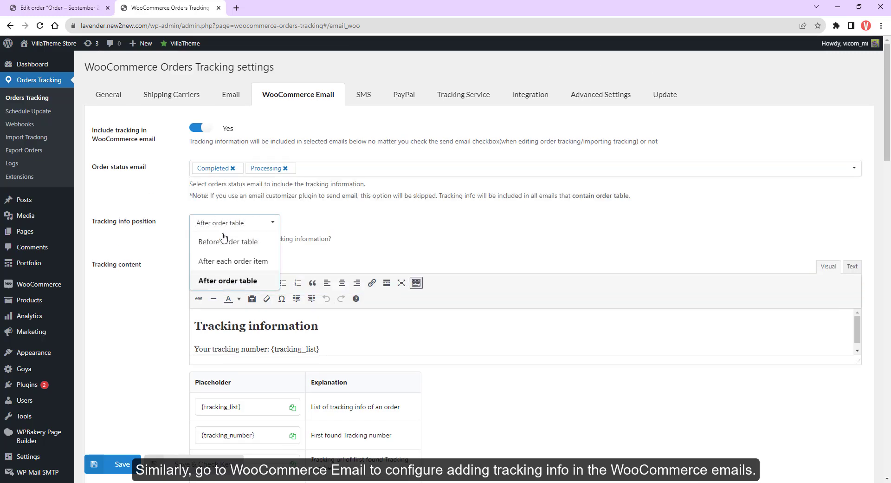
pyautogui.click(248, 264)
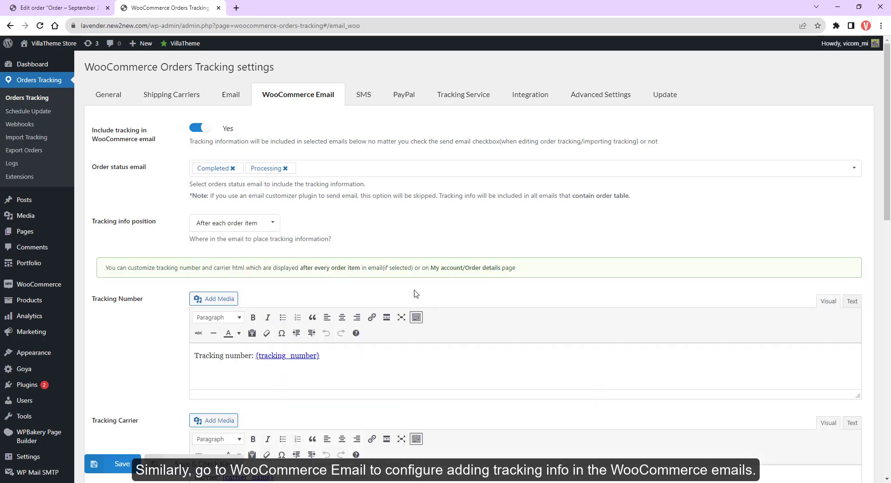
pyautogui.moveTo(887, 204)
pyautogui.mouseDown()
pyautogui.moveTo(889, 346)
pyautogui.moveTo(889, 200)
pyautogui.mouseUp()
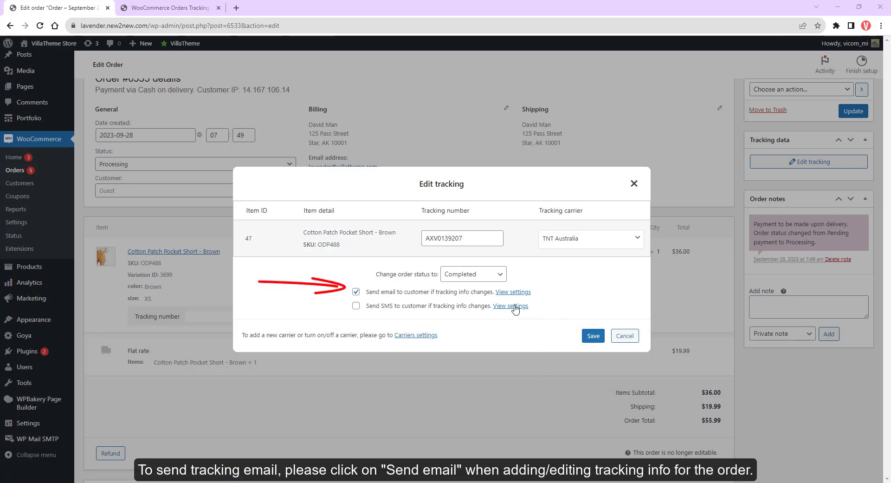
# Step: Save the order's TNT Australia tracking with Completed status and customer email, then look at the received emails
pyautogui.click(589, 338)
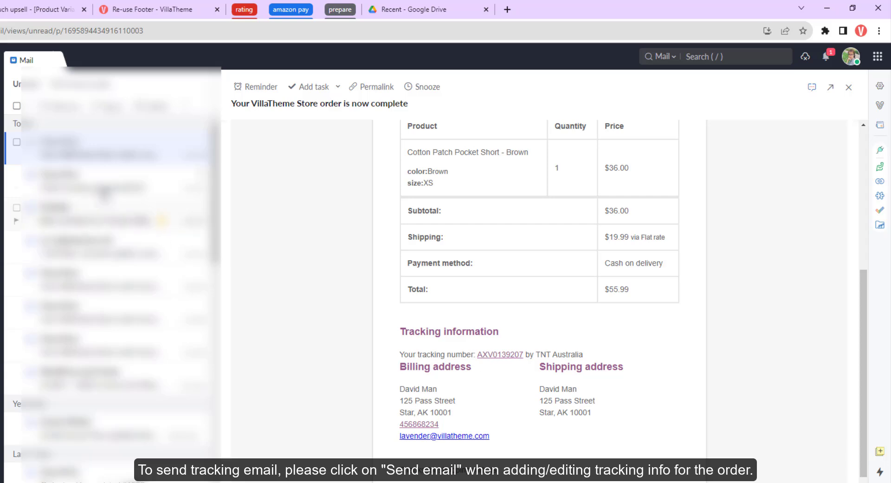
pyautogui.click(106, 183)
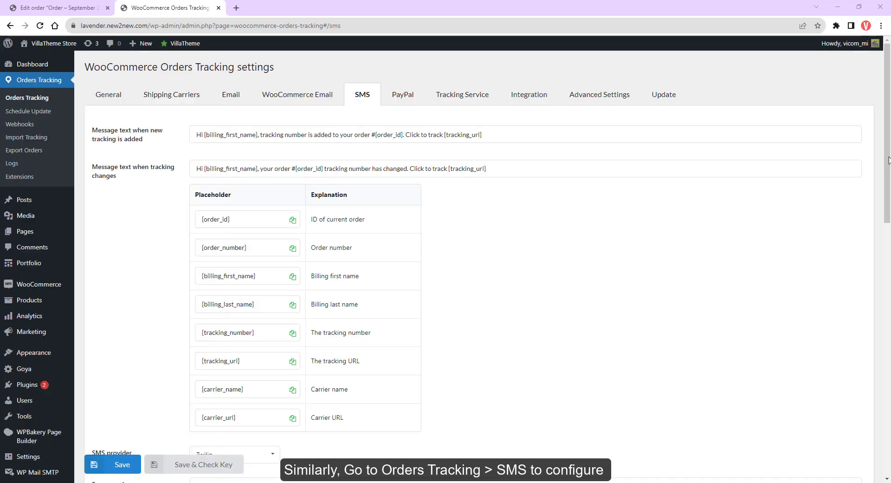
# Step: Switch the SMS provider to Nexmo and then Plivo in the SMS settings to show each provider's credential fields
pyautogui.moveTo(888, 160); pyautogui.dragTo(875, 271)
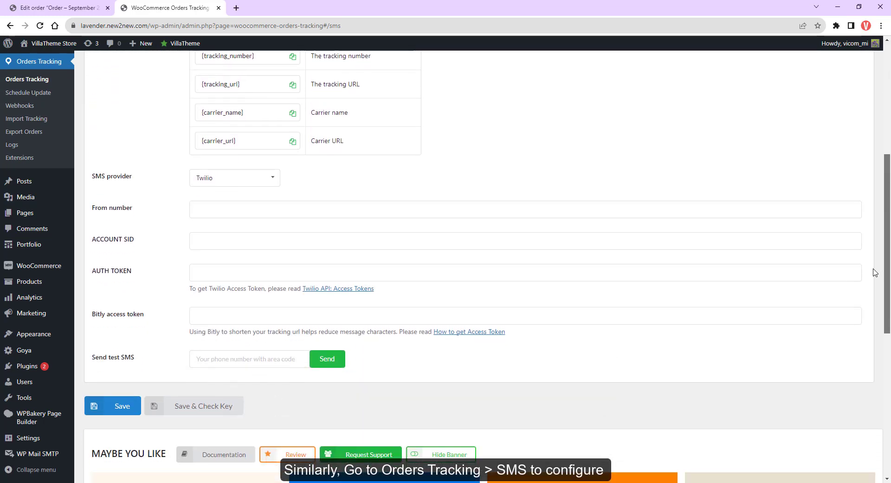
pyautogui.click(234, 177)
pyautogui.click(213, 211)
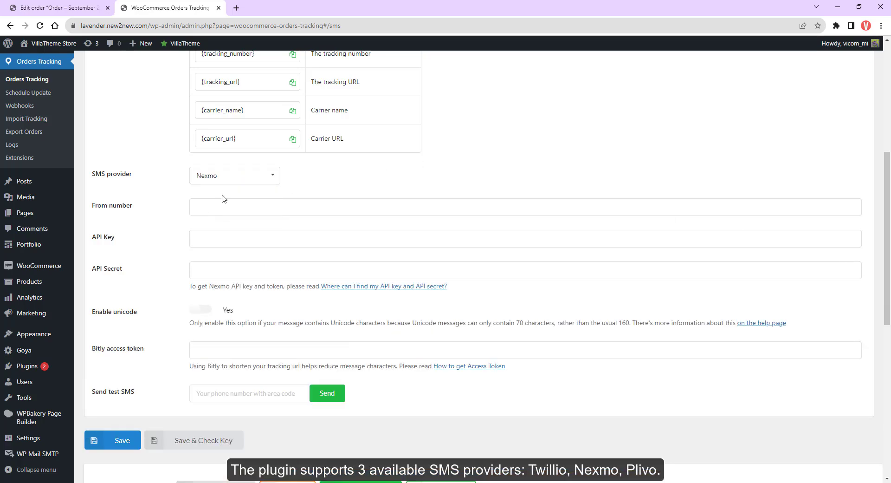
pyautogui.click(234, 178)
pyautogui.click(217, 232)
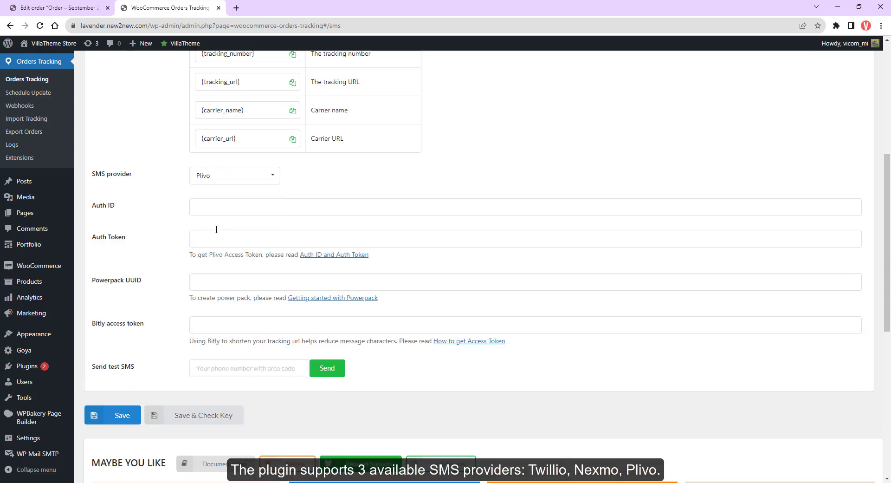
# Step: Return to the order's tracking editor and enable sending an SMS to the customer when tracking info changes
pyautogui.click(54, 4)
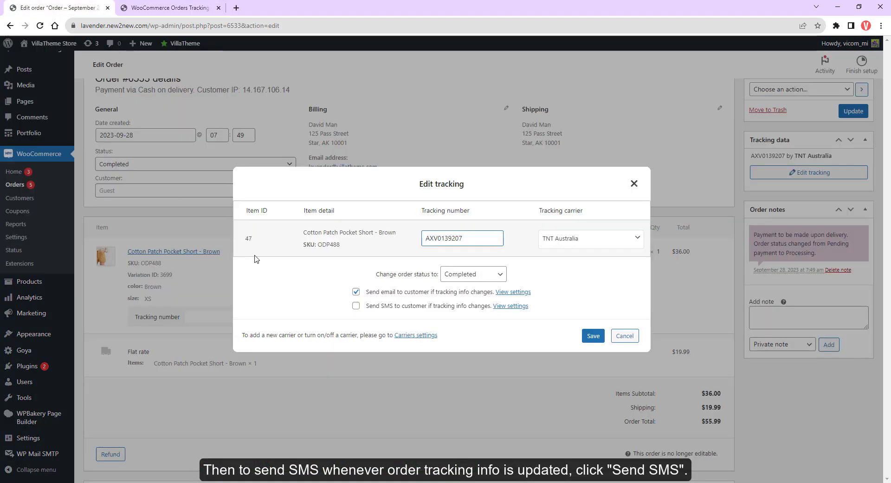
pyautogui.click(356, 306)
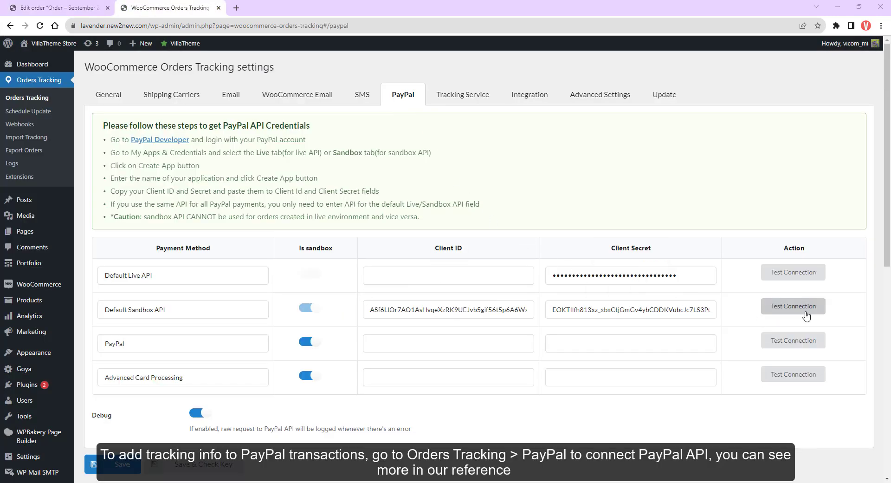
# Step: Test the Default Sandbox API connection for PayPal, then mark the Basic Micro Rib Turtleneck's tracking for PayPal in the order's tracking editor
pyautogui.click(807, 310)
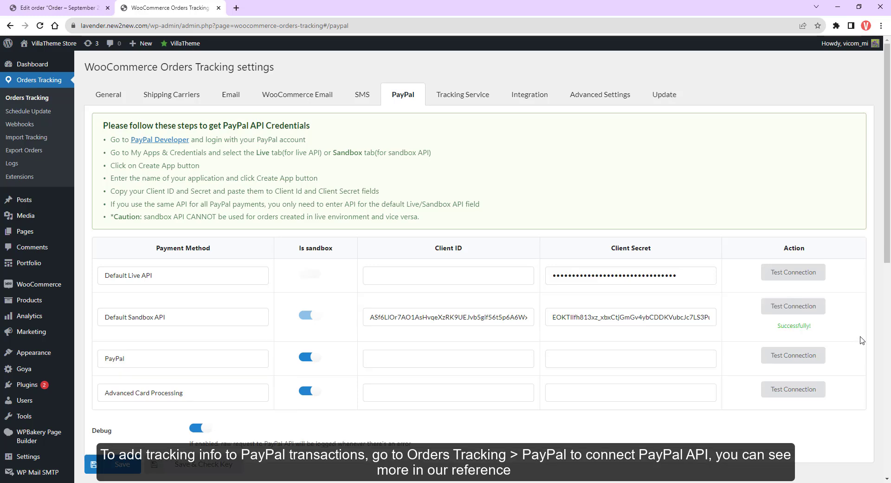
pyautogui.click(65, 7)
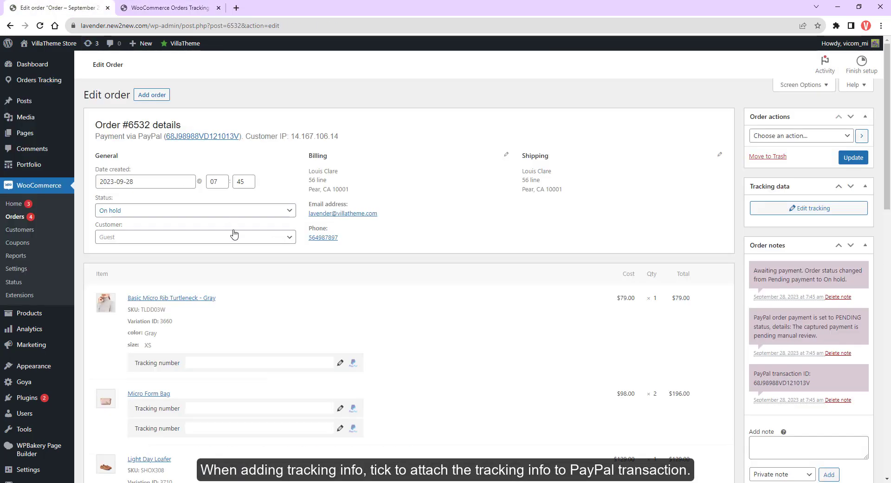
pyautogui.scroll(-1, 346, 341)
pyautogui.scroll(-2, 371, 343)
pyautogui.scroll(-1, 371, 342)
pyautogui.click(340, 178)
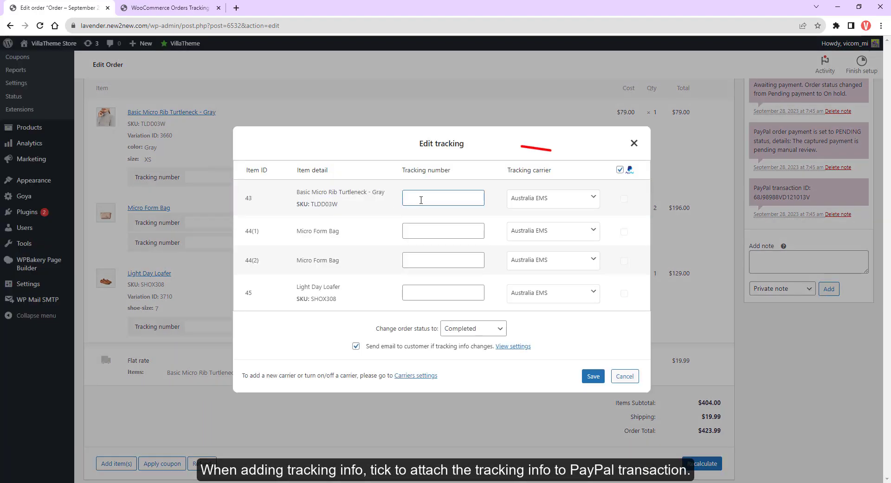
pyautogui.click(624, 200)
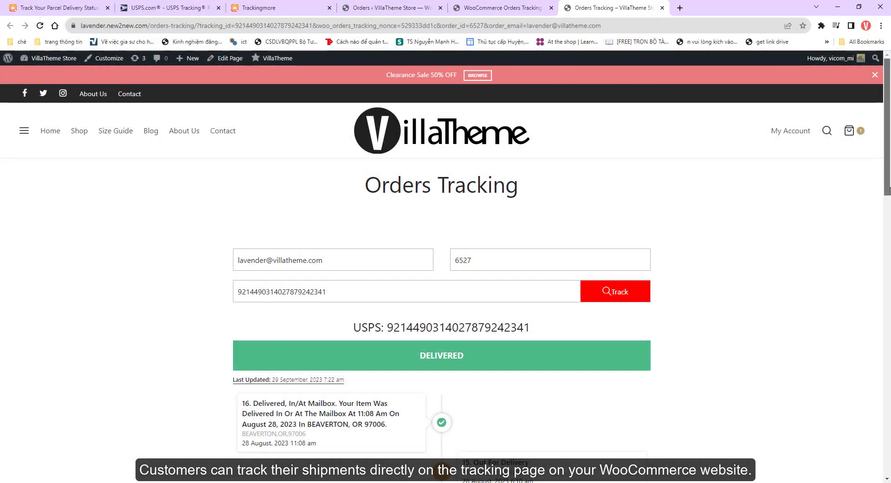
# Step: Examine the shipment timeline on the customer tracking page, then the available services and options in the Tracking Service settings
pyautogui.moveTo(887, 190); pyautogui.dragTo(861, 415)
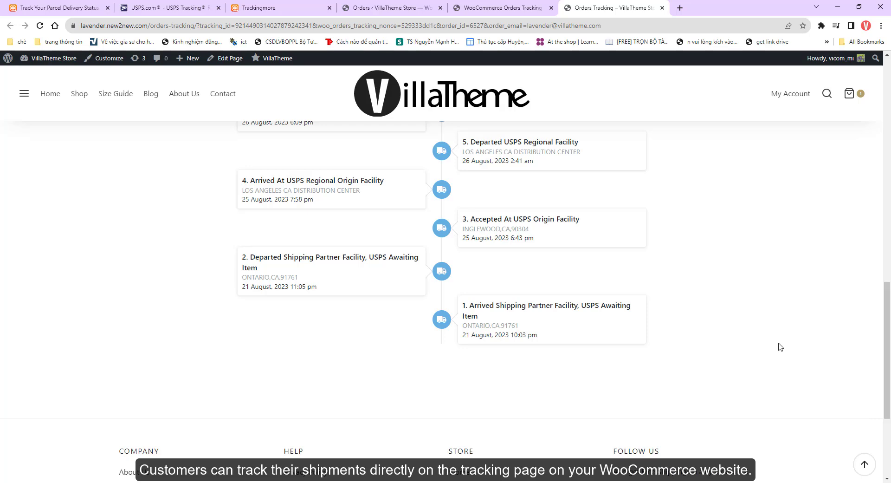
pyautogui.click(537, 9)
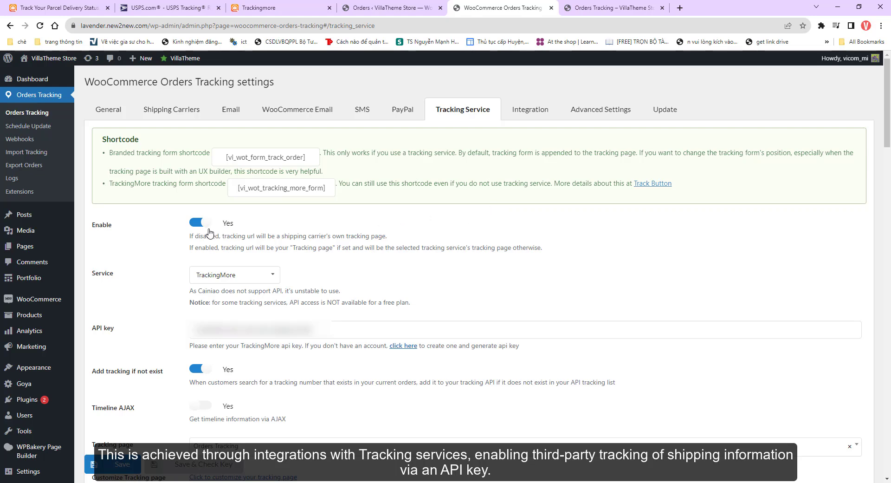
pyautogui.click(218, 276)
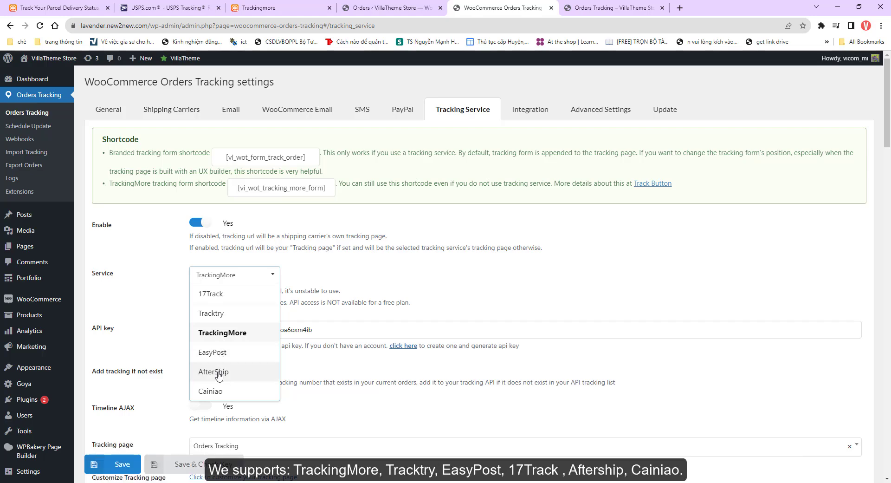
pyautogui.click(217, 256)
pyautogui.scroll(-2, 217, 256)
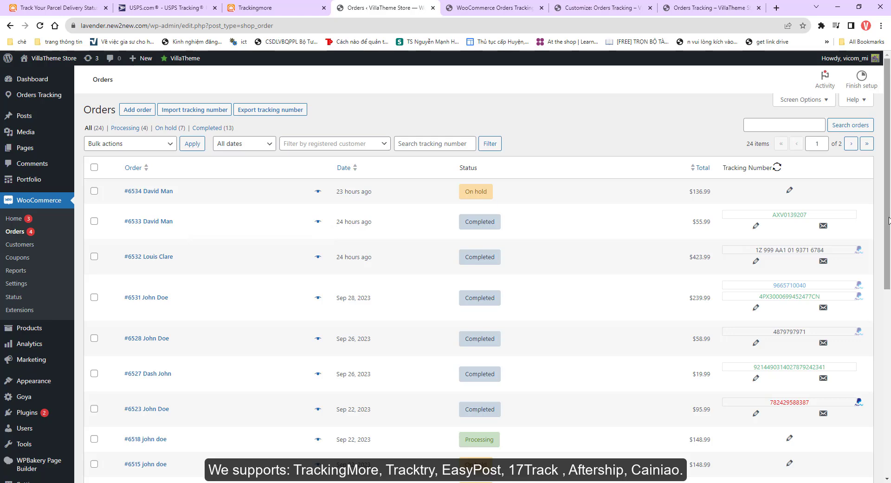
# Step: Look through the tracking numbers in the orders list and the matching shipments in the TrackingMore dashboard
pyautogui.scroll(-3, 890, 277)
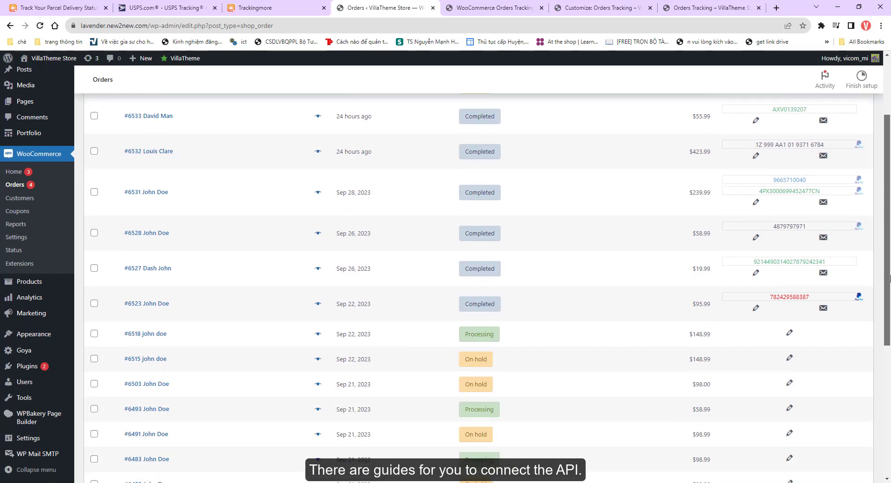
pyautogui.scroll(2, 890, 277)
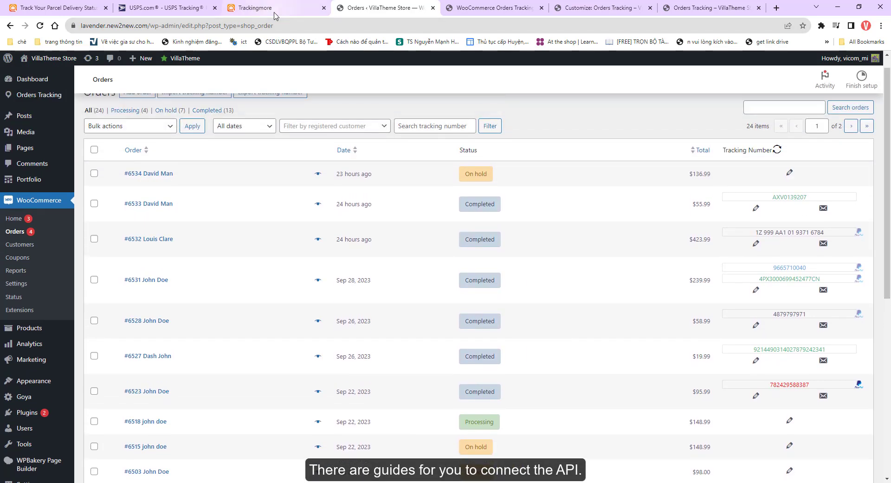
pyautogui.click(274, 13)
pyautogui.scroll(-2, 890, 241)
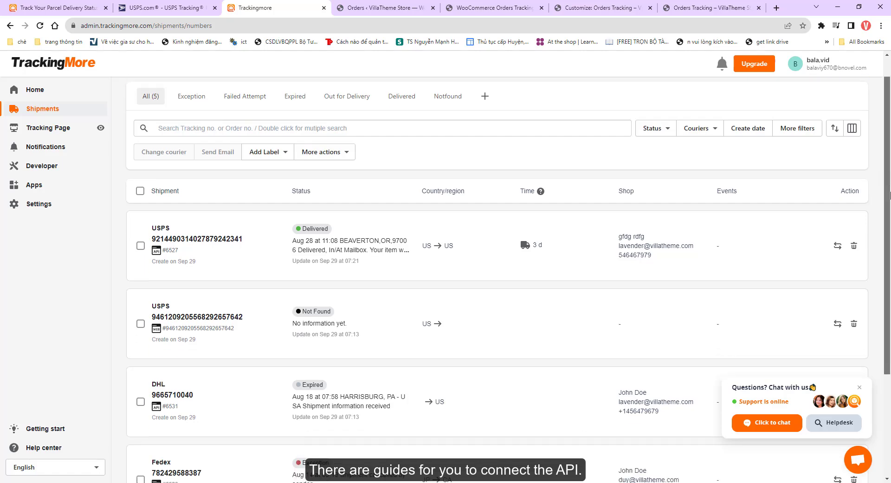
pyautogui.moveTo(890, 242); pyautogui.dragTo(890, 155)
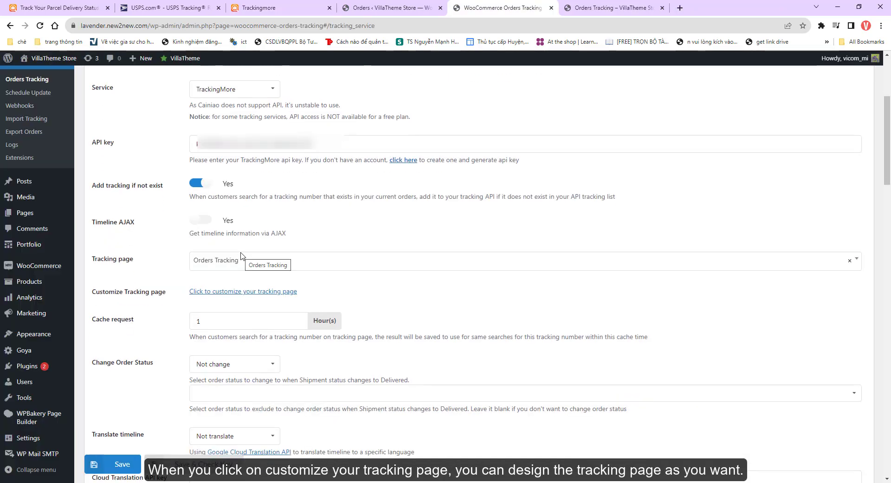
# Step: Open the tracking page customizer from the Tracking Service settings, look over the preview and open its General section
pyautogui.click(260, 291)
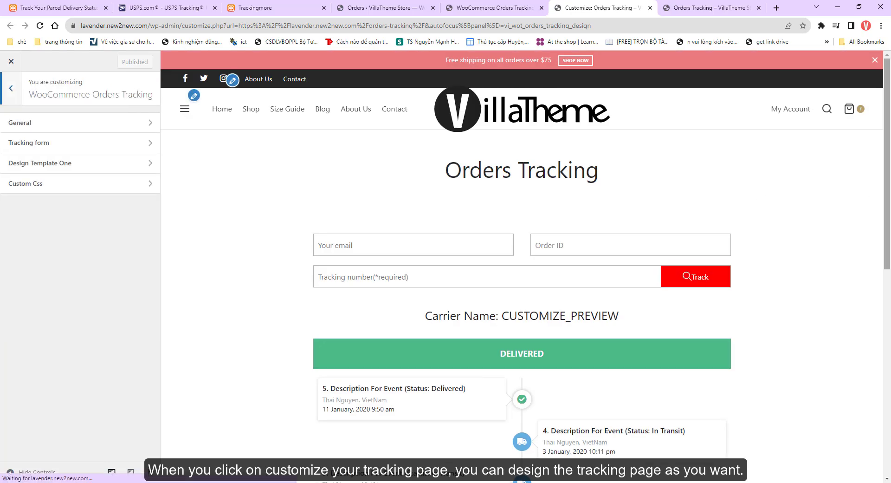
pyautogui.scroll(-4, 890, 258)
pyautogui.scroll(2, 890, 258)
pyautogui.click(20, 122)
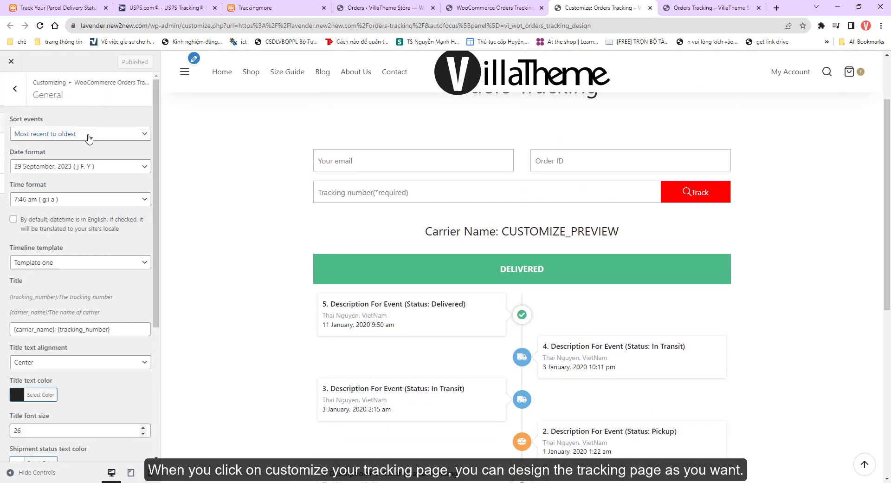
# Step: Set the tracking events to sort from Oldest to most recent
pyautogui.click(79, 135)
pyautogui.scroll(-2, 261, 271)
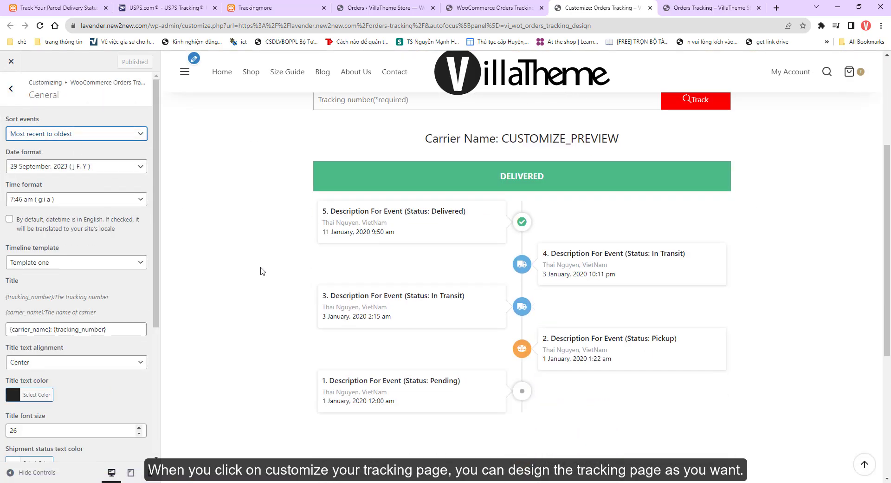
pyautogui.click(87, 133)
pyautogui.click(56, 153)
# Step: Try the numeric year-month-day date format, then restore the 29 September, 2023 (j F, Y) format
pyautogui.click(47, 167)
pyautogui.click(46, 185)
pyautogui.click(56, 168)
pyautogui.click(54, 179)
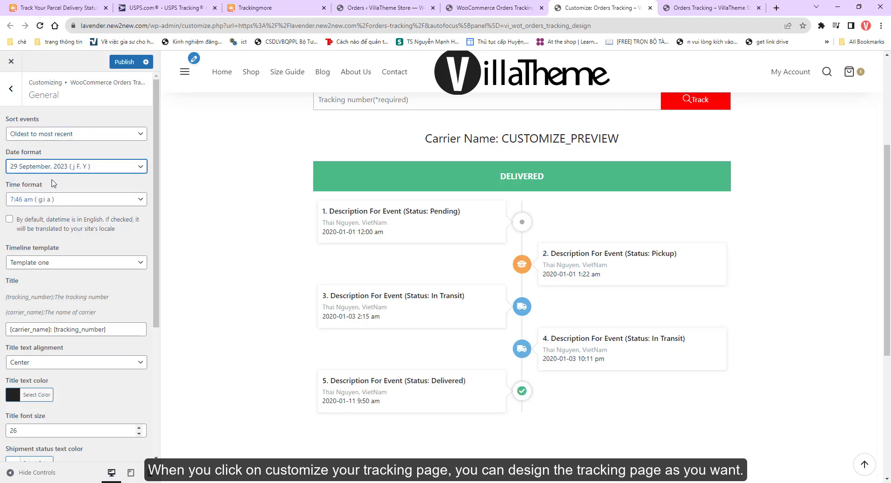
# Step: Set the tracking page's time format to 7:46 AM (g:i A)
pyautogui.click(39, 199)
pyautogui.click(39, 220)
# Step: Preview the timeline with Template two and switch it back to Template one
pyautogui.click(41, 262)
pyautogui.click(33, 281)
pyautogui.click(41, 264)
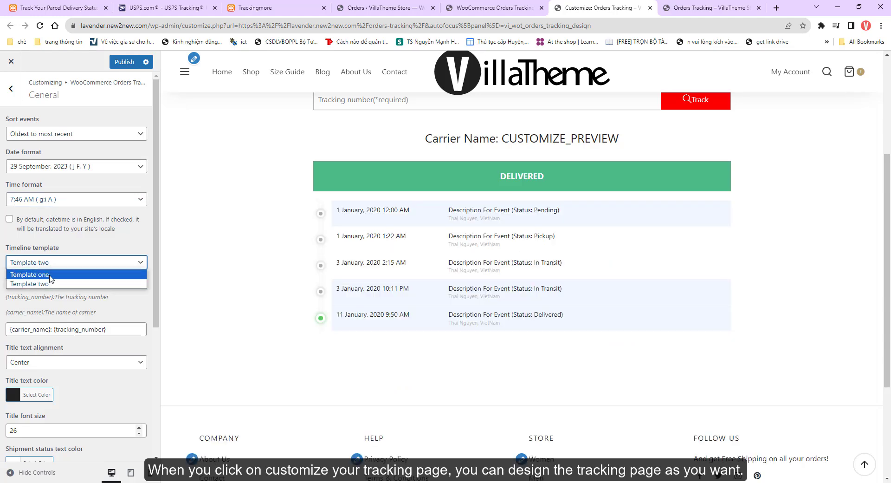
pyautogui.click(51, 273)
# Step: Try a different title text alignment and restore it to Center
pyautogui.scroll(-1, 63, 314)
pyautogui.click(76, 316)
pyautogui.click(28, 337)
pyautogui.click(77, 316)
pyautogui.click(28, 326)
# Step: Try several palette colors for the title text and set it to black (#000000)
pyautogui.click(16, 351)
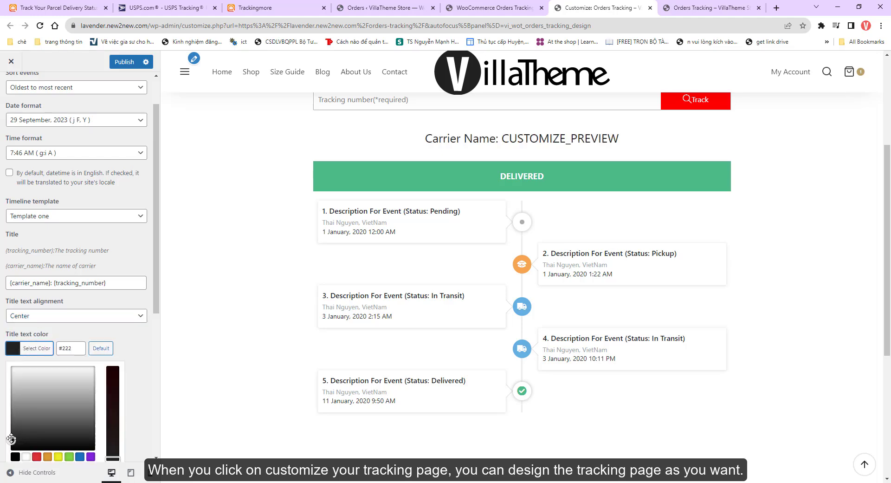
pyautogui.click(37, 456)
pyautogui.click(15, 456)
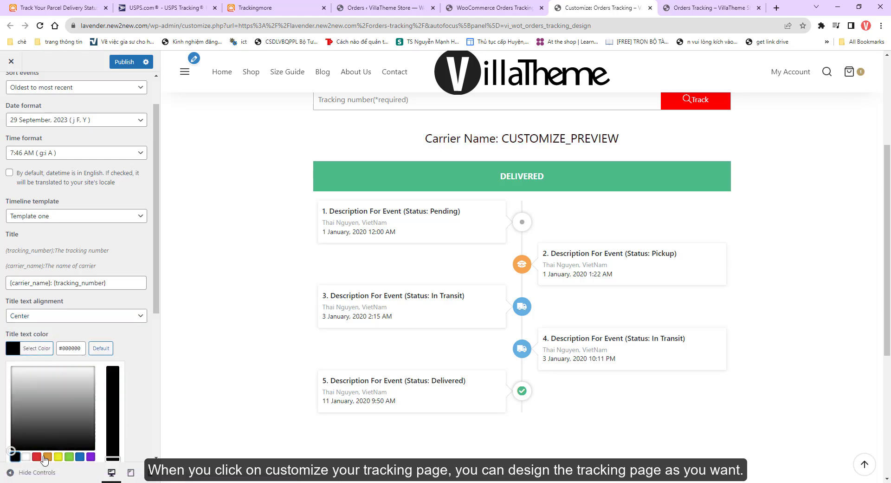
pyautogui.click(47, 457)
pyautogui.click(15, 456)
pyautogui.click(140, 402)
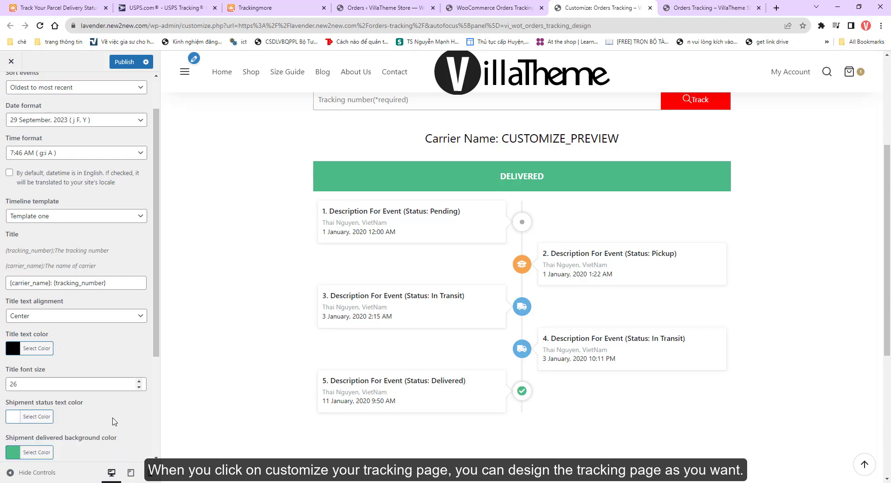
# Step: Increase the title font size to 30
pyautogui.click(139, 382)
pyautogui.click(139, 381)
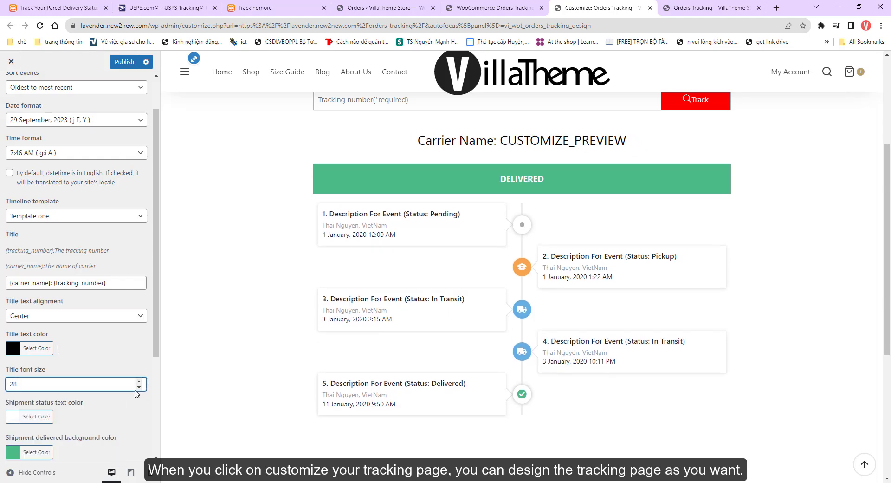
pyautogui.click(139, 381)
pyautogui.click(139, 381)
# Step: Set the shipment status text color to black (#000000) and publish the tracking page customizations
pyautogui.click(37, 417)
pyautogui.scroll(-2, 88, 428)
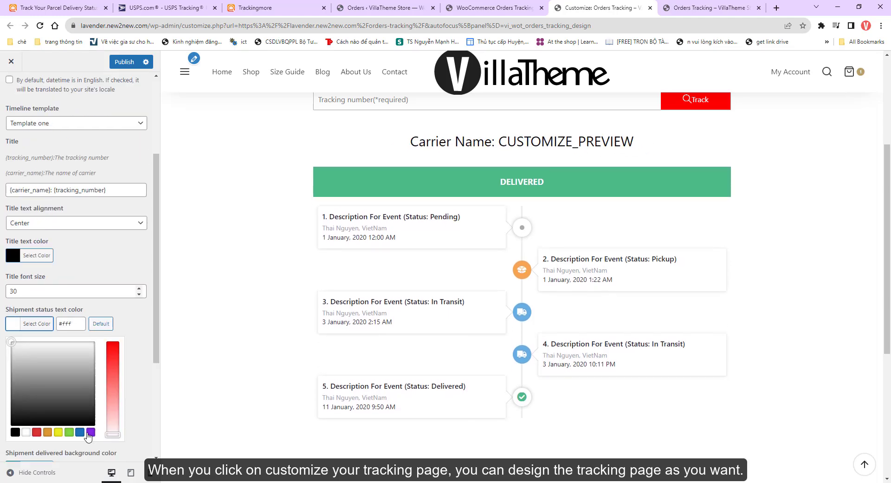
pyautogui.click(48, 432)
pyautogui.click(15, 432)
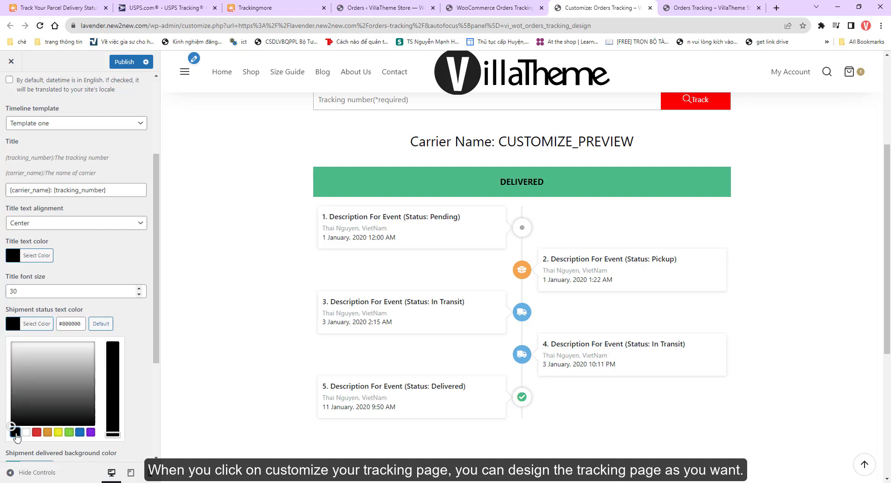
pyautogui.click(139, 330)
pyautogui.scroll(-2, 69, 343)
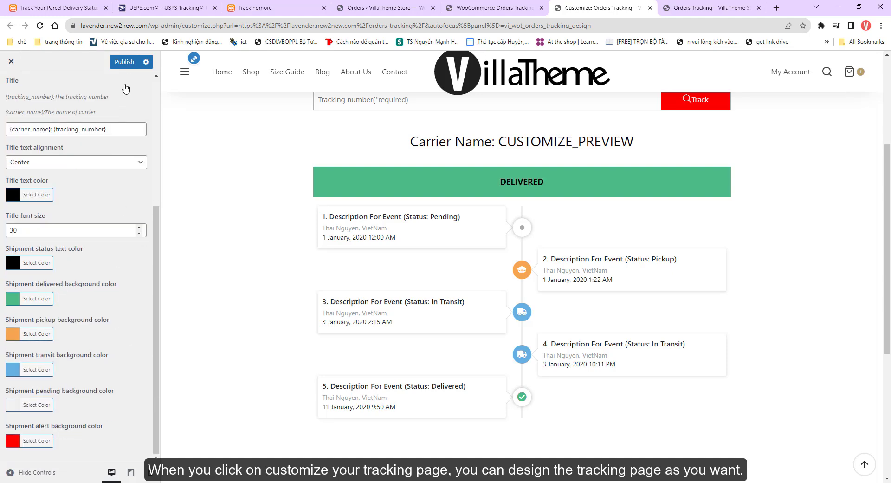
pyautogui.click(124, 62)
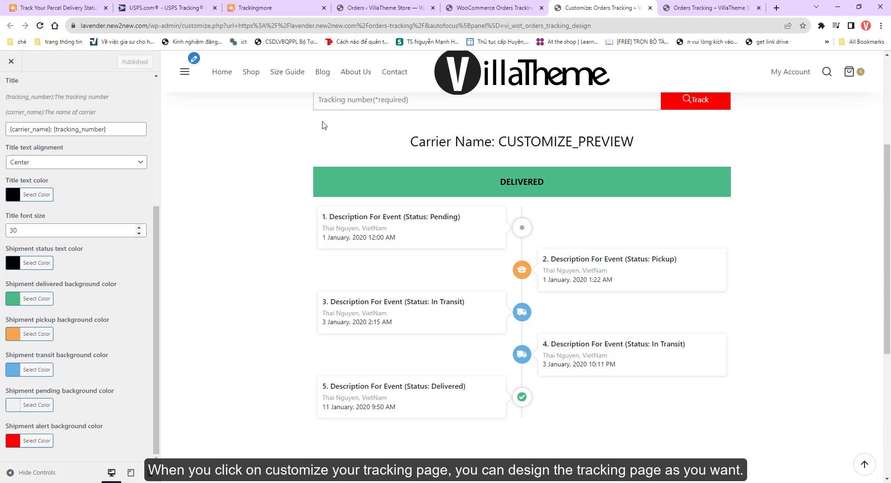
# Step: In the Tracking Service settings, set the timeline translation to Site language and review the Cloud Translation API key options
pyautogui.click(371, 8)
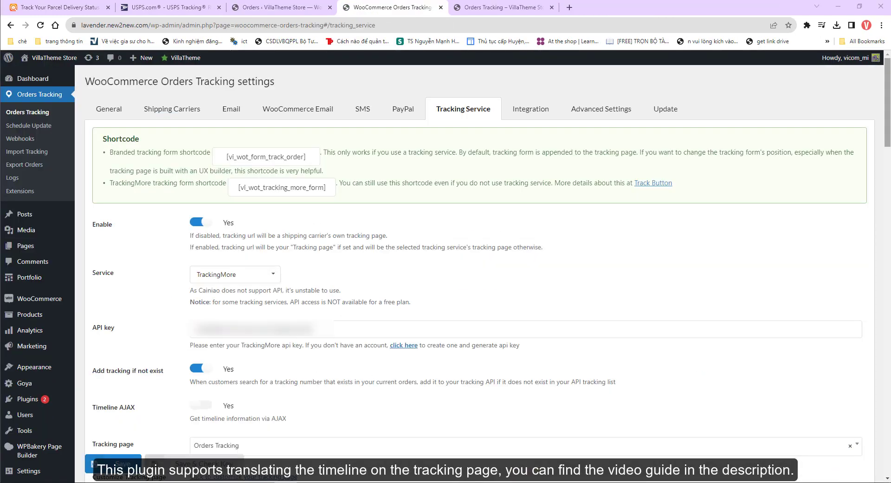
pyautogui.scroll(-8, 614, 228)
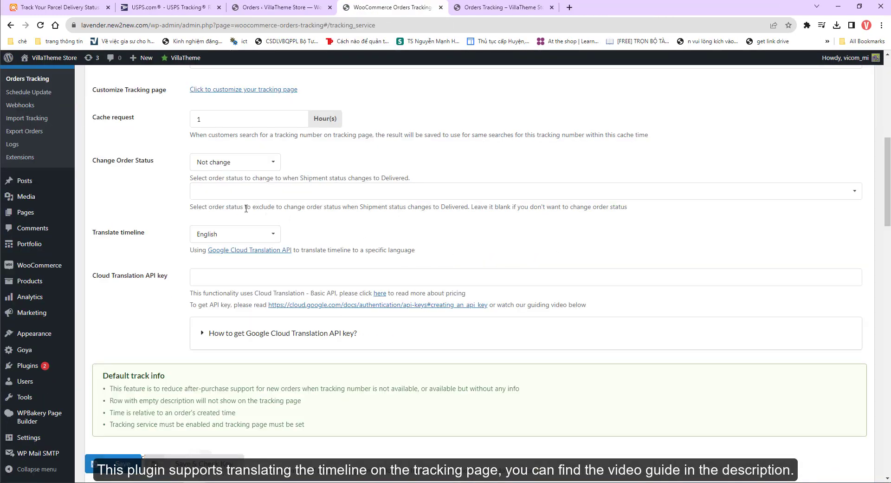
pyautogui.click(273, 233)
pyautogui.click(225, 254)
pyautogui.click(248, 237)
pyautogui.click(243, 272)
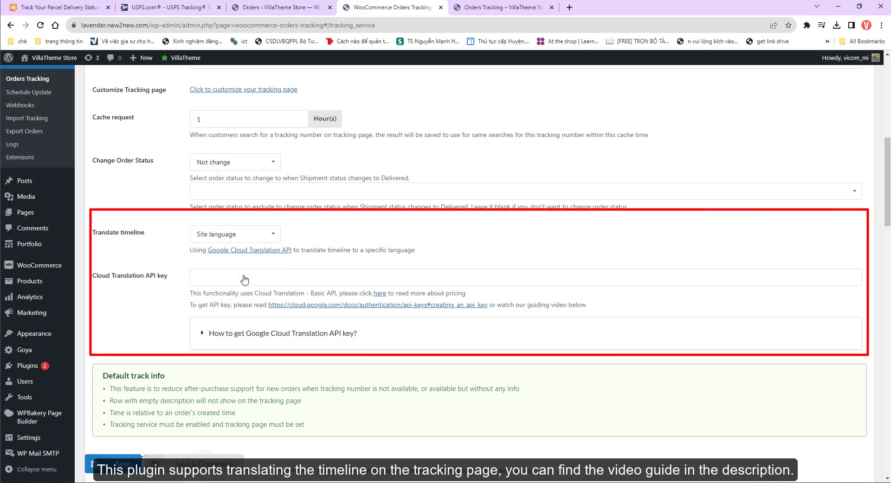
pyautogui.click(249, 235)
pyautogui.click(241, 272)
pyautogui.click(246, 334)
pyautogui.scroll(-3, 510, 398)
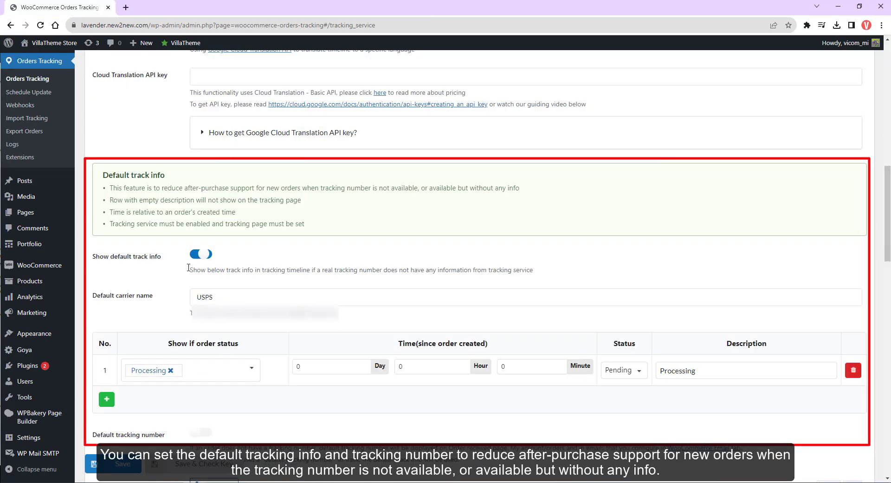
# Step: Add a second default track info row that applies to orders with Processing and Completed status
pyautogui.doubleClick(206, 298)
pyautogui.click(268, 332)
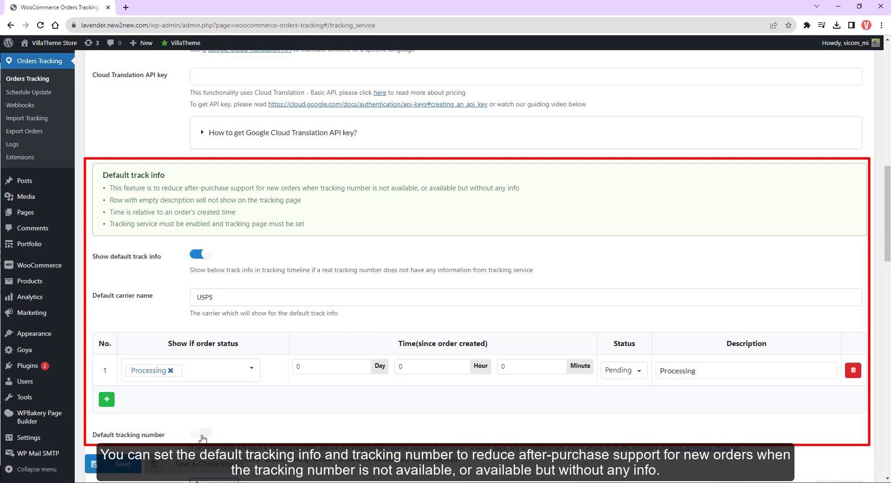
pyautogui.click(107, 399)
pyautogui.click(191, 409)
pyautogui.click(176, 324)
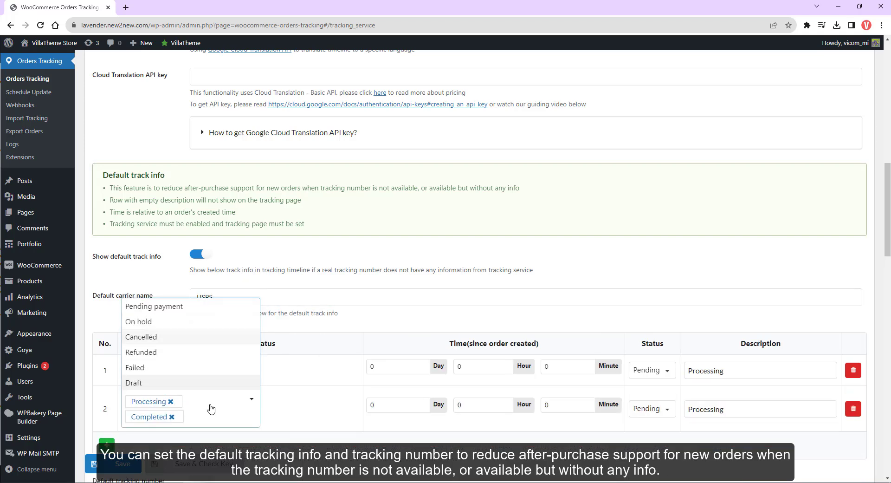
pyautogui.click(212, 410)
# Step: Set the second row's time to 1 day, its status to In Transit and its description to Completed
pyautogui.moveTo(379, 405); pyautogui.dragTo(363, 409)
pyautogui.write('1')
pyautogui.click(652, 409)
pyautogui.click(652, 440)
pyautogui.click(720, 410)
pyautogui.hotkey('ctrl', 'a')
pyautogui.write('co')
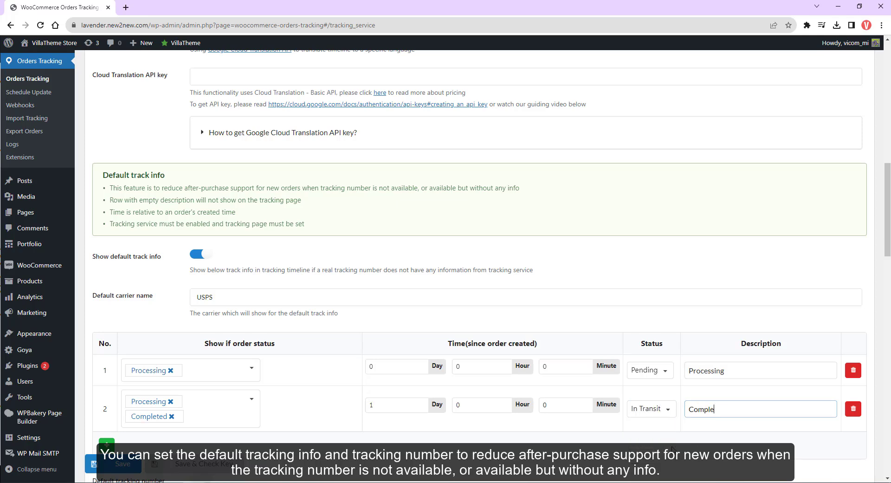
pyautogui.click(745, 431)
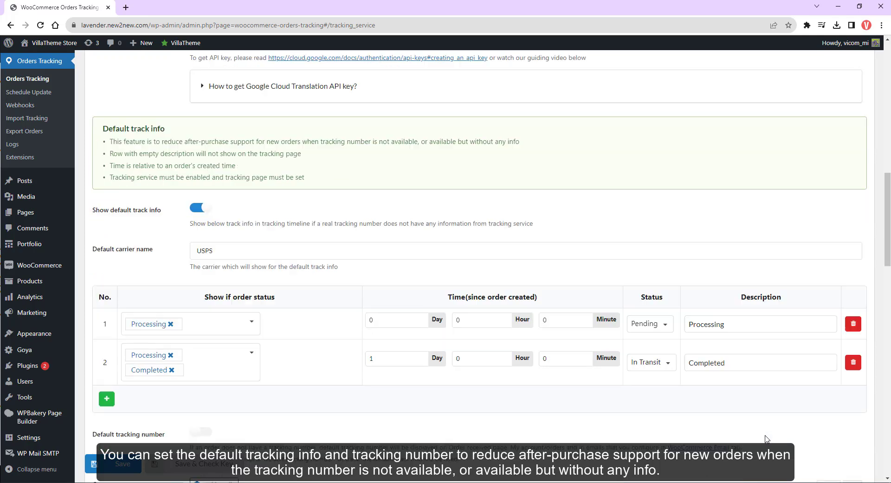
# Step: Add a third row to the default track info table and remove it again
pyautogui.scroll(-3, 767, 438)
pyautogui.click(106, 307)
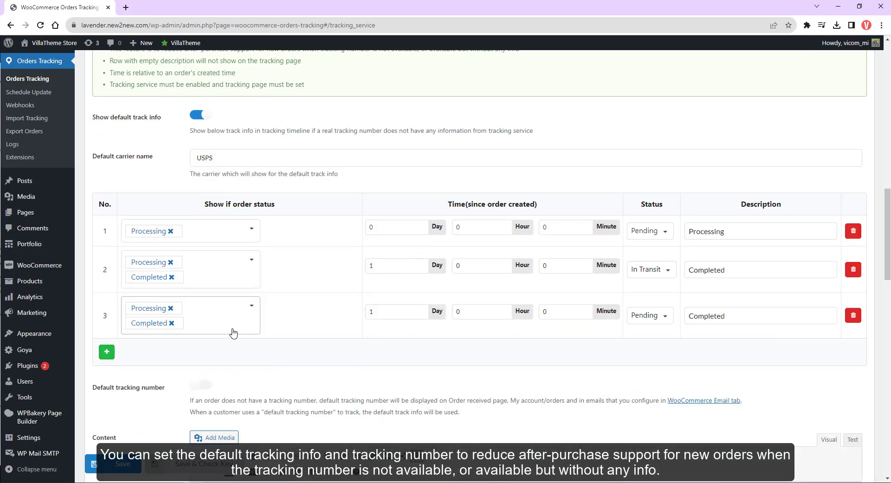
pyautogui.click(853, 309)
pyautogui.click(491, 80)
# Step: Enable the default tracking number, review its message position options and save the Tracking Service settings
pyautogui.scroll(-2, 436, 305)
pyautogui.click(199, 248)
pyautogui.scroll(-3, 251, 307)
pyautogui.click(266, 412)
pyautogui.scroll(-3, 265, 413)
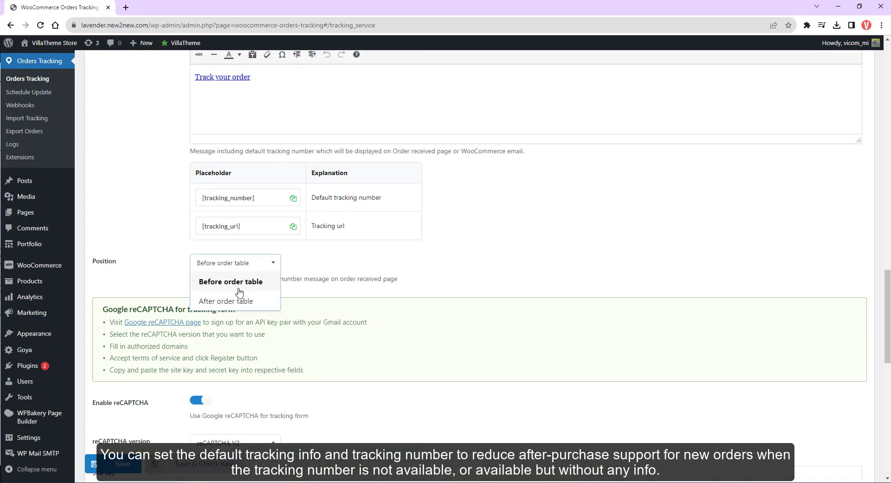
pyautogui.click(113, 464)
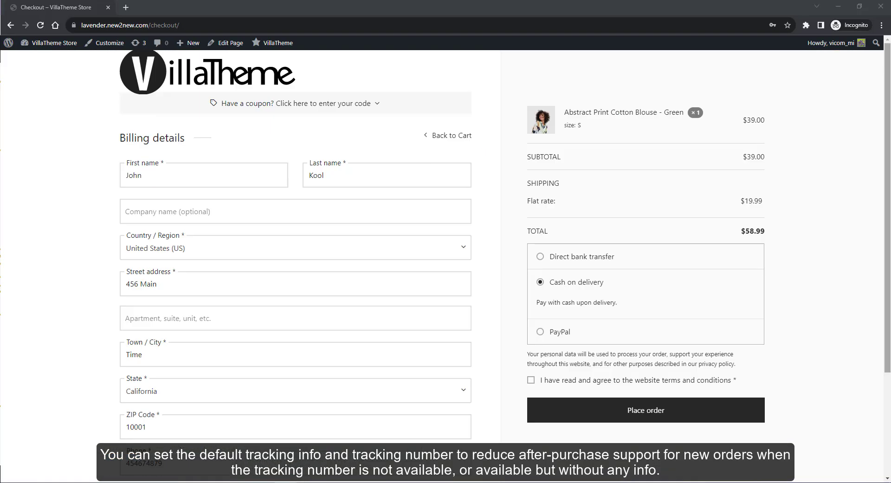
# Step: Accept the terms and conditions on the checkout page and place the Cash on delivery order
pyautogui.scroll(-4, 557, 375)
pyautogui.scroll(3, 557, 375)
pyautogui.click(531, 380)
pyautogui.click(646, 410)
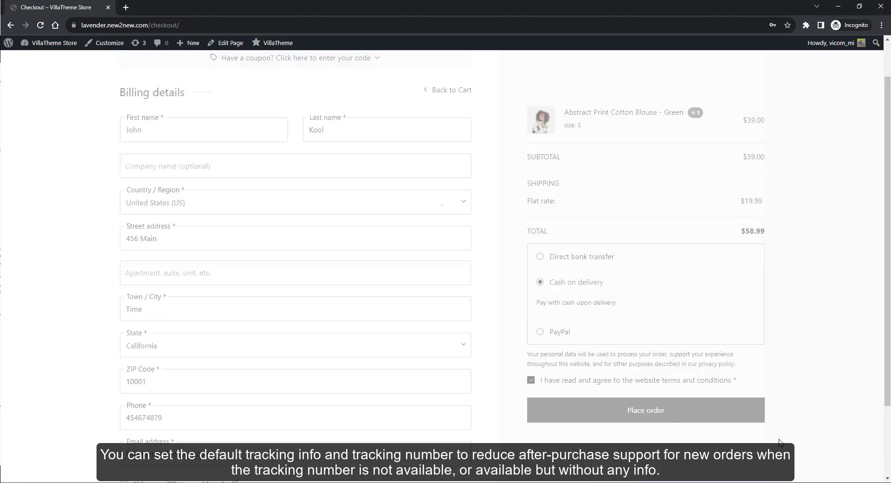
# Step: Go to the customer account's orders and follow the tracking number of the earlier order to view its tracking details
pyautogui.moveTo(800, 108)
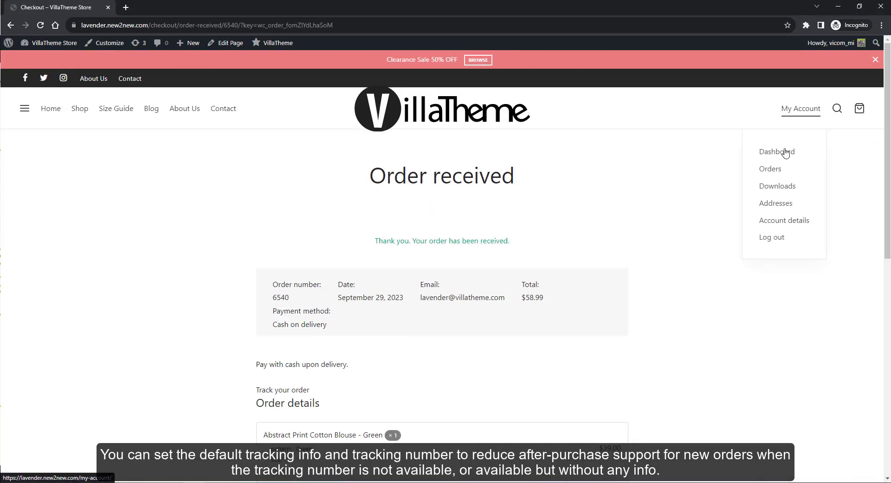
pyautogui.click(766, 169)
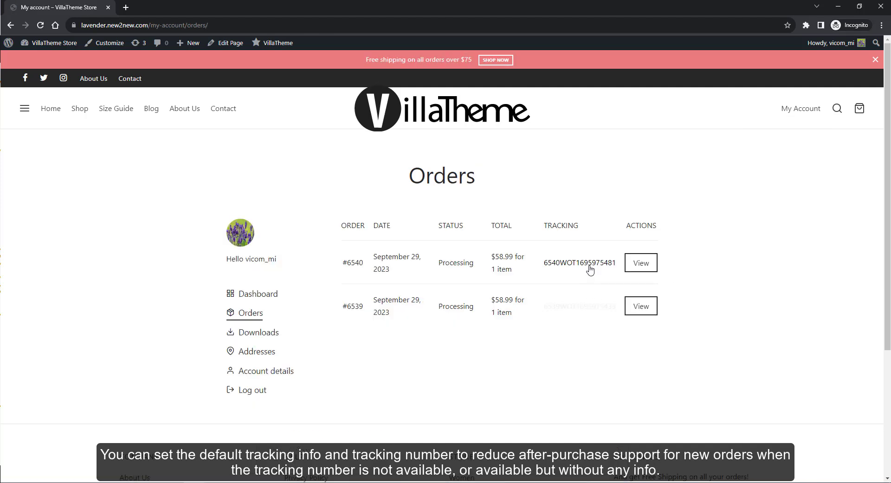
pyautogui.click(589, 307)
pyautogui.scroll(-2, 592, 311)
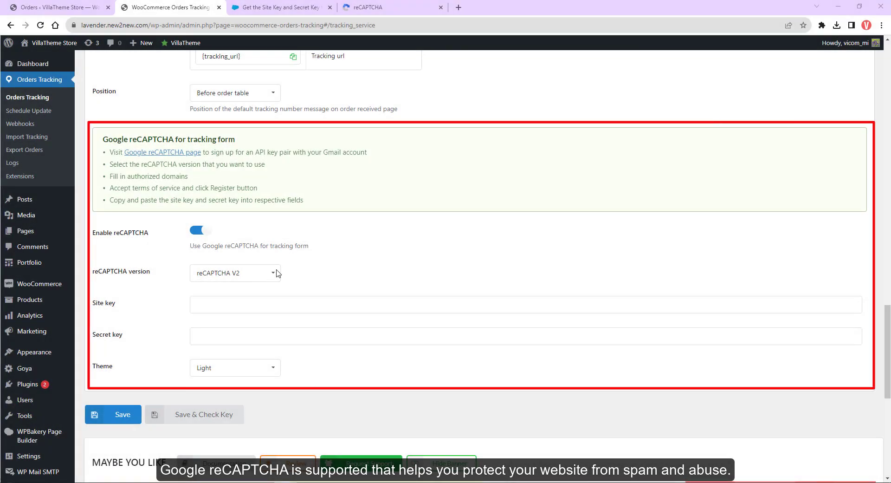
# Step: Look over the reCAPTCHA version, key fields and theme options for the tracking form
pyautogui.click(267, 274)
pyautogui.click(311, 282)
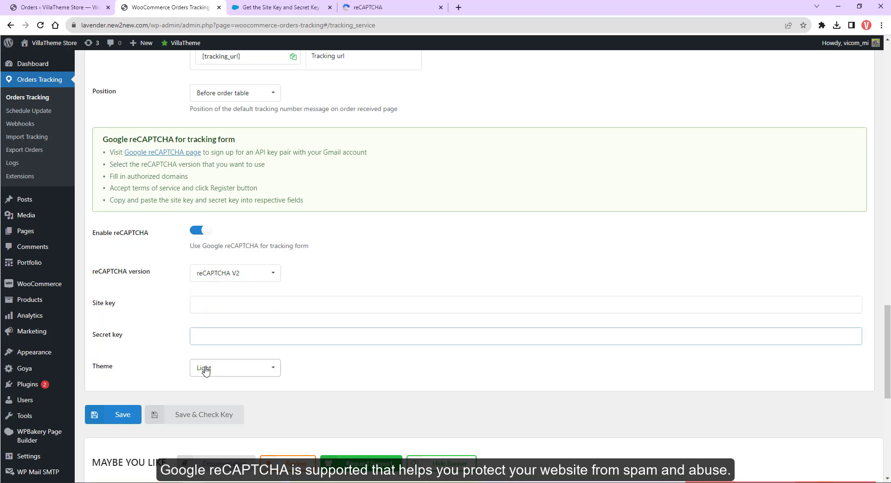
pyautogui.click(207, 371)
pyautogui.click(170, 384)
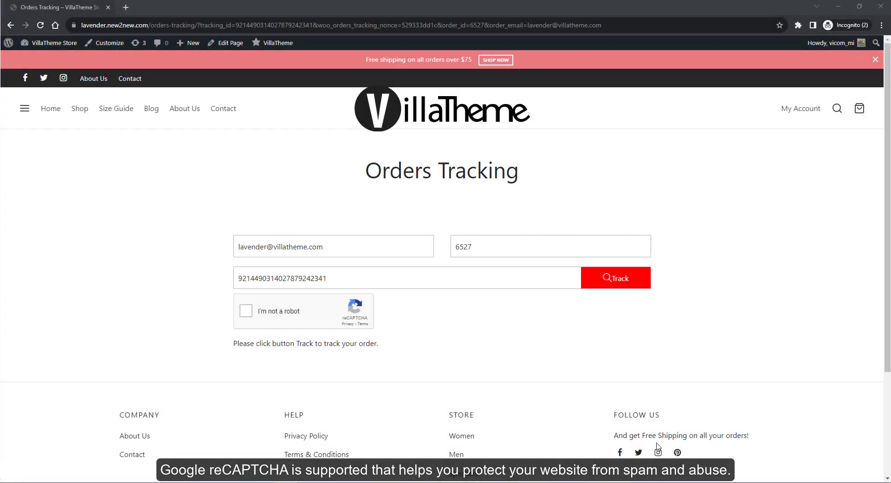
# Step: Complete the reCAPTCHA on the Orders Tracking page, track the shipment and view its timeline
pyautogui.click(246, 311)
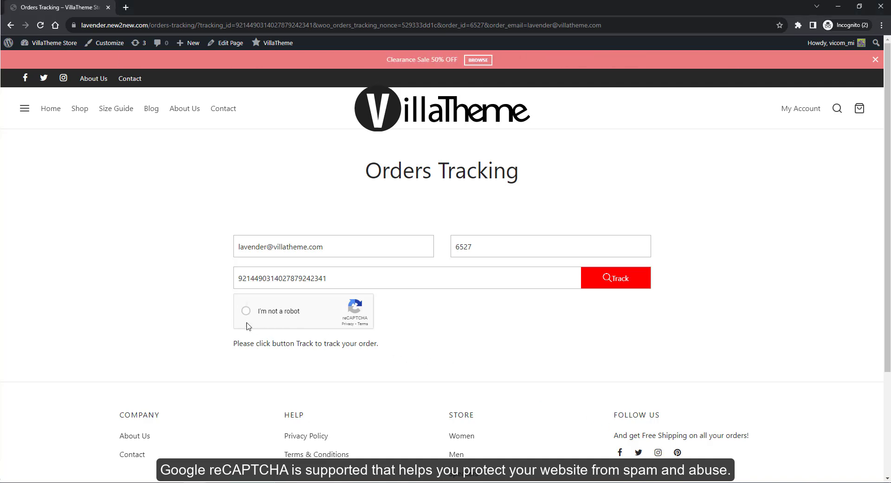
pyautogui.click(613, 280)
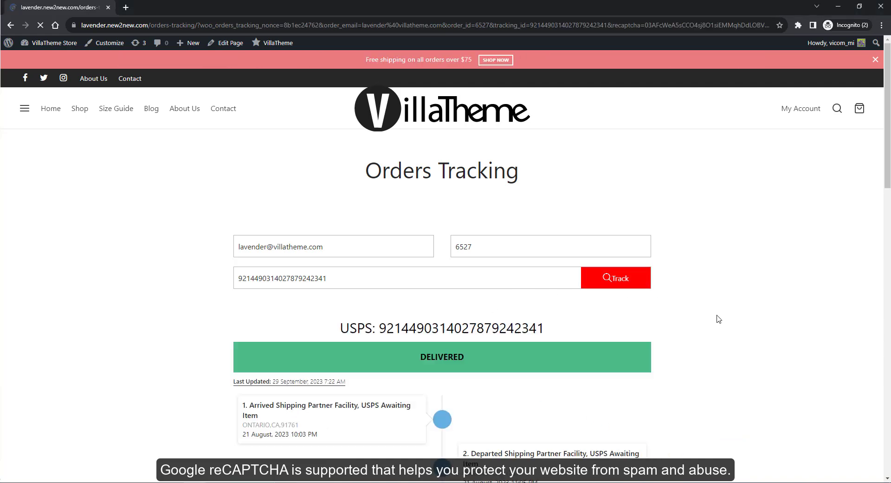
pyautogui.scroll(-3, 719, 319)
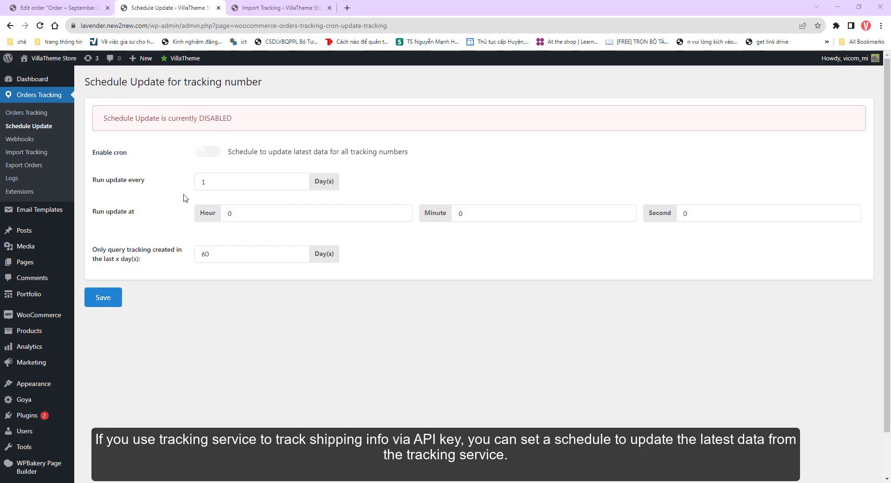
# Step: Enable the scheduled update of all tracking numbers, save it and check the run time fields
pyautogui.click(210, 153)
pyautogui.click(111, 295)
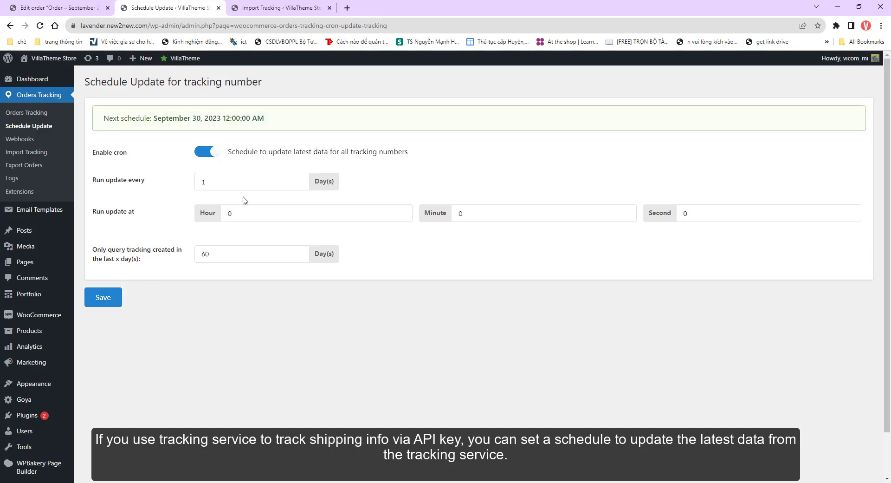
pyautogui.click(238, 217)
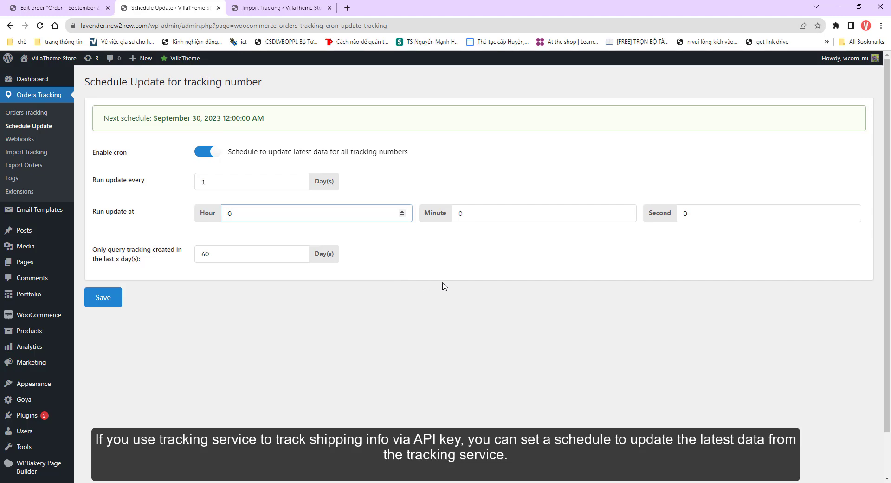
# Step: Enable the webhook and its debug logging in the Webhooks settings and save
pyautogui.click(20, 139)
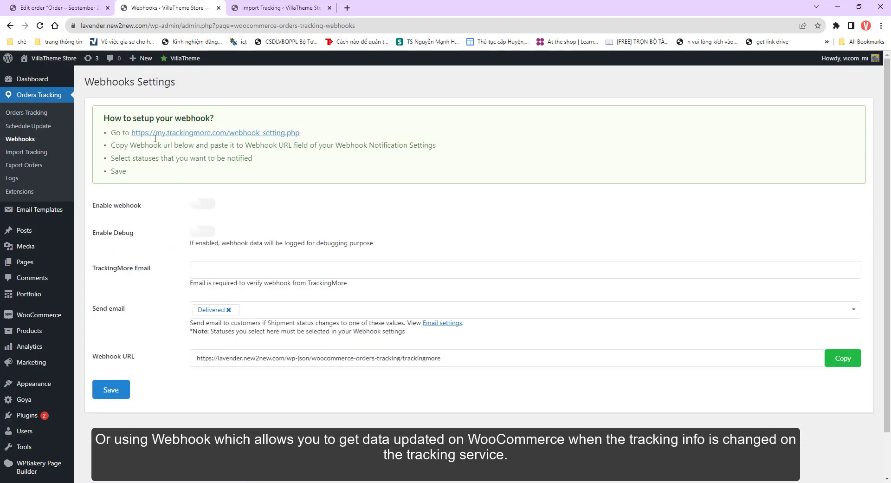
pyautogui.click(203, 203)
pyautogui.click(201, 232)
pyautogui.click(213, 271)
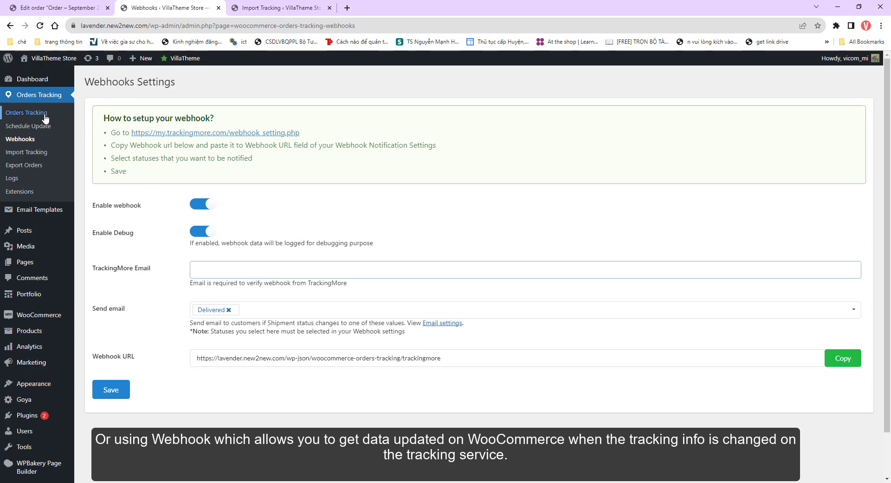
pyautogui.click(112, 392)
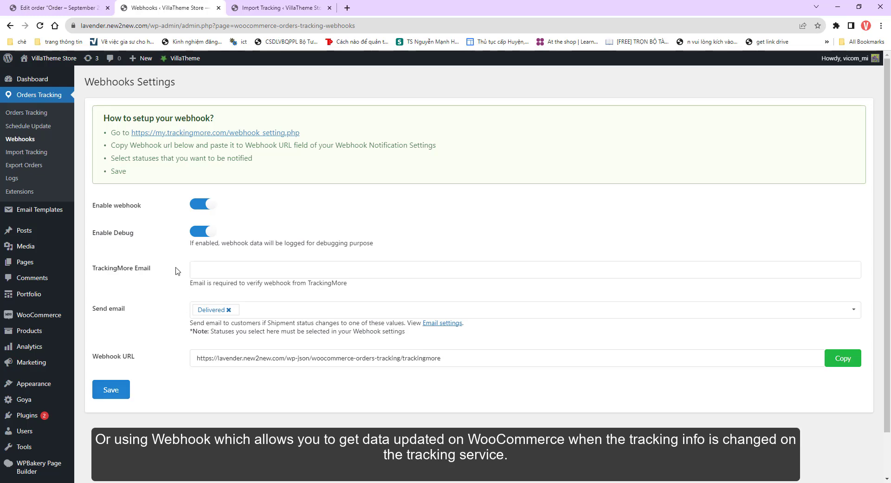
# Step: Check the shipment statuses available for sending customer emails and save the webhook settings
pyautogui.click(270, 311)
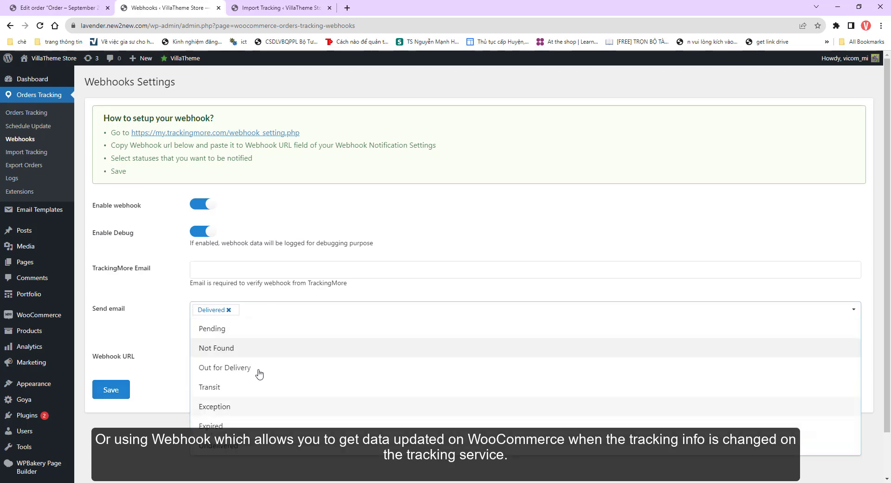
pyautogui.click(152, 425)
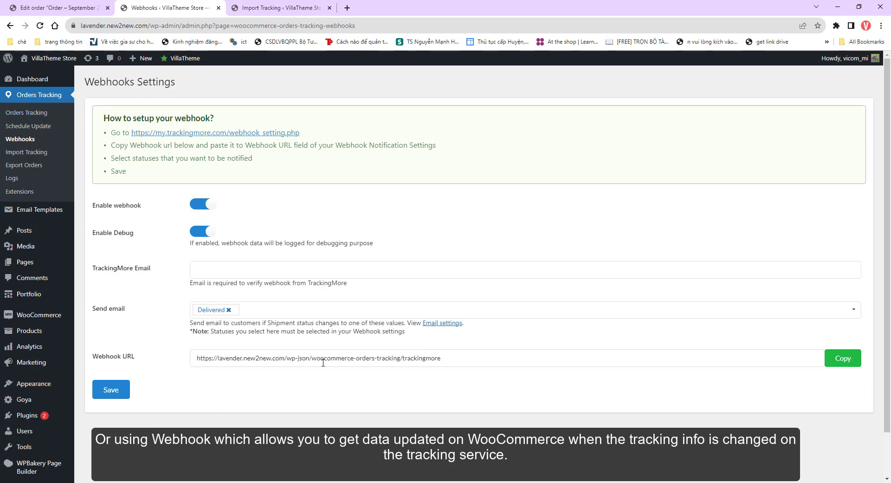
pyautogui.click(111, 393)
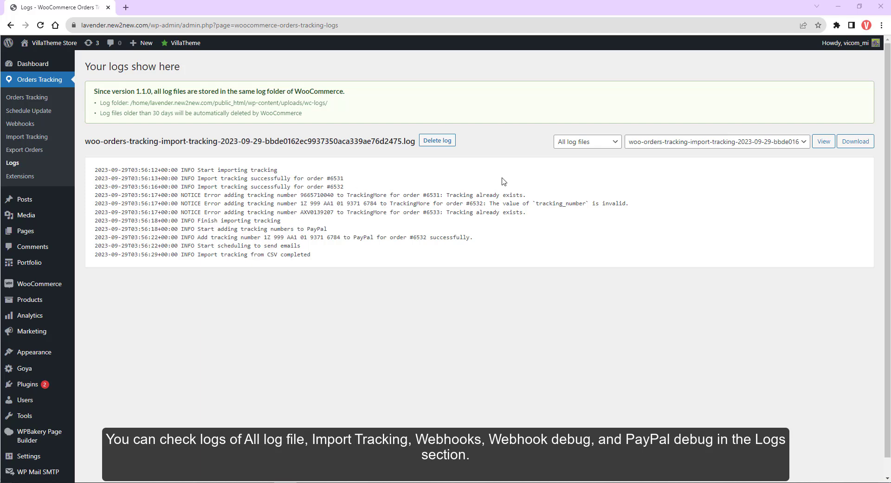
# Step: Filter the logs to Import tracking, view its September 29, 2023 log file and check the other log types
pyautogui.click(614, 140)
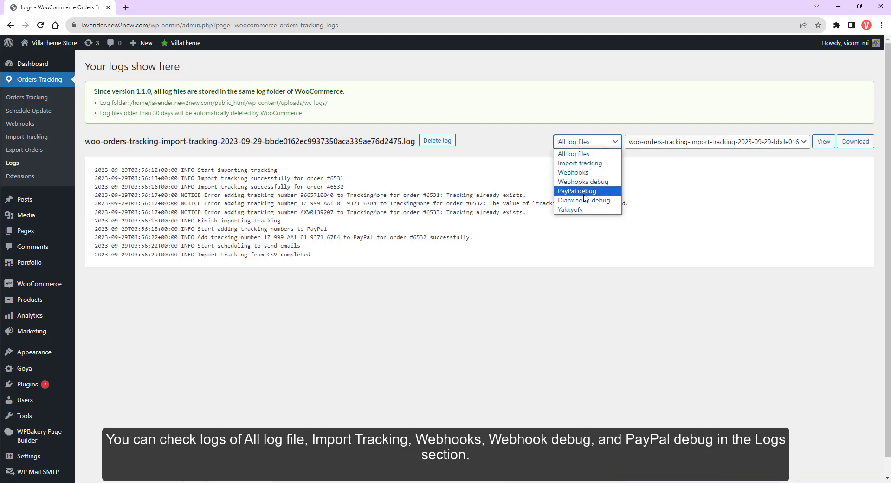
pyautogui.click(591, 163)
pyautogui.click(678, 144)
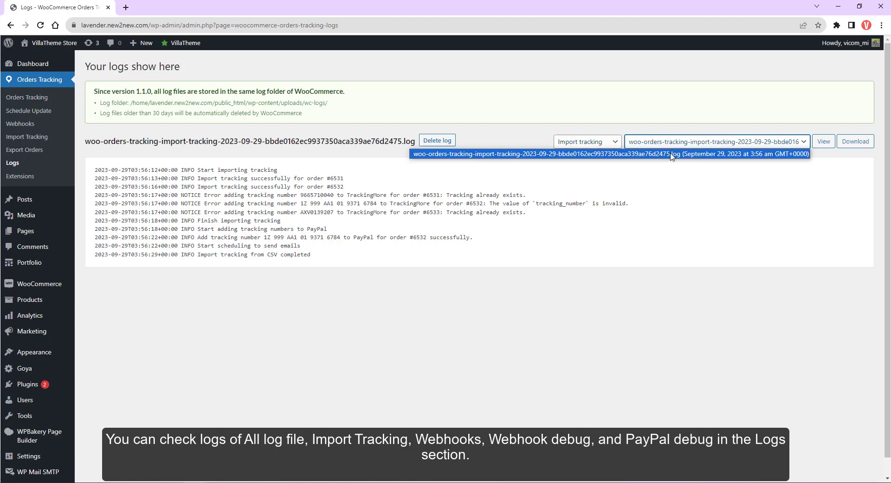
pyautogui.click(672, 154)
pyautogui.click(825, 147)
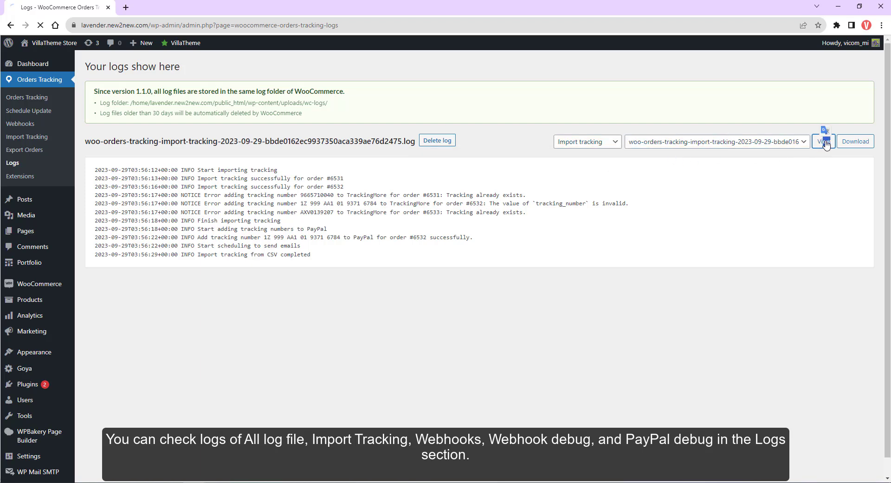
pyautogui.click(591, 143)
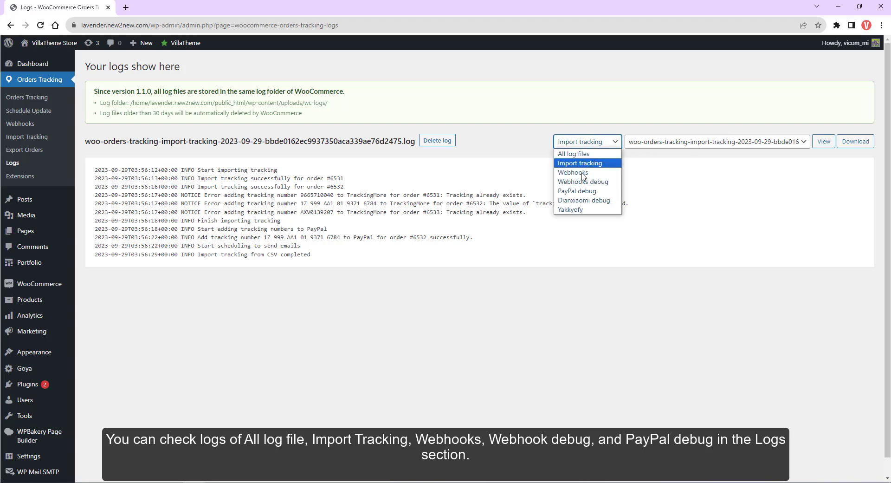
pyautogui.click(580, 252)
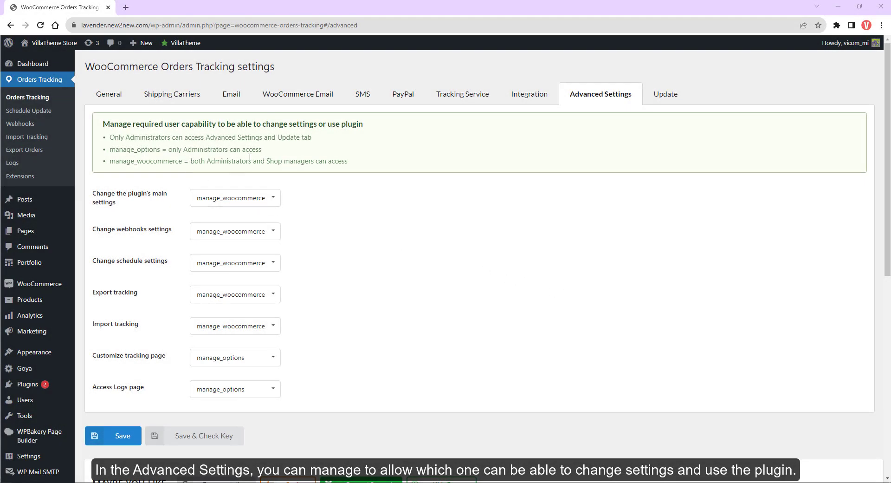
# Step: Switch the capability required to change the plugin's main settings to manage_options and back to manage_woocommerce
pyautogui.click(262, 200)
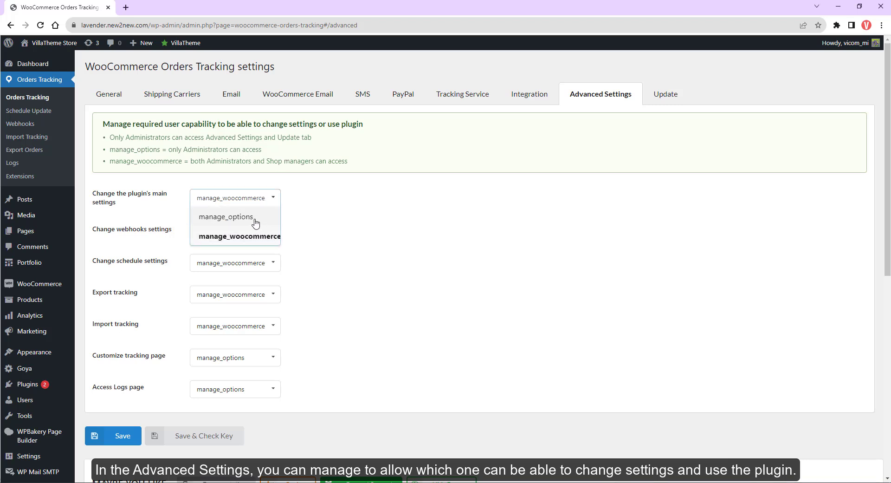
pyautogui.click(255, 221)
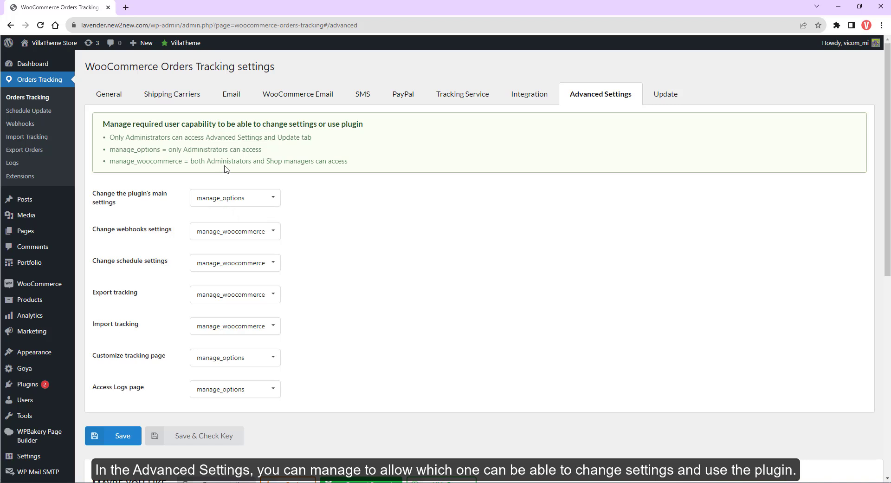
pyautogui.click(228, 199)
pyautogui.click(233, 236)
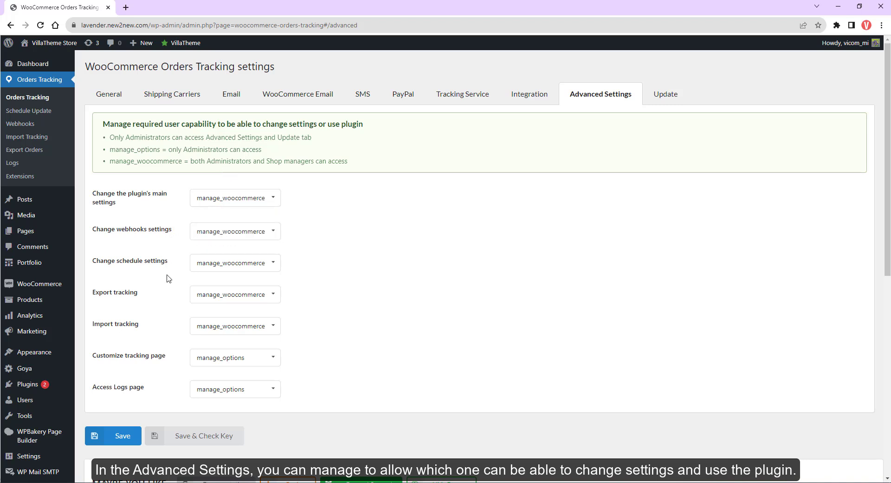